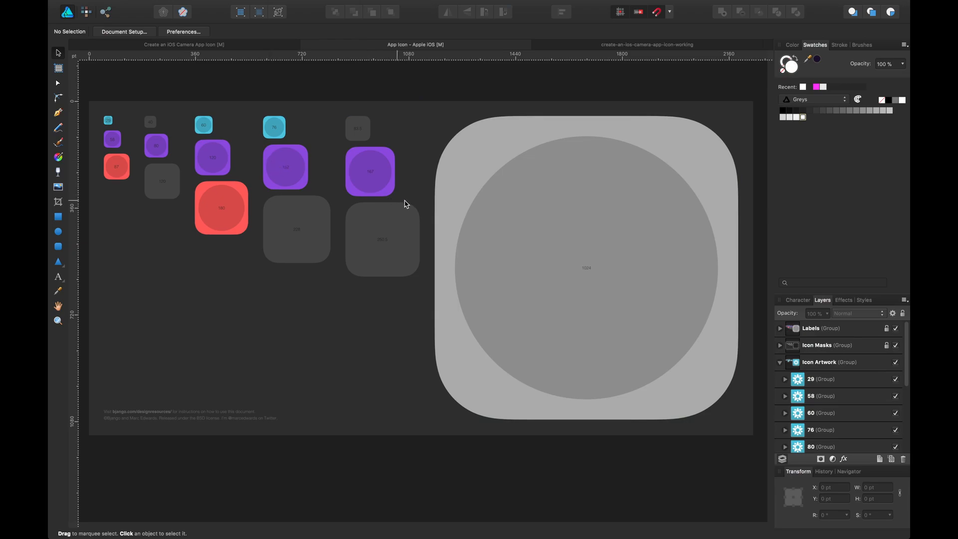
- Examine the iOS app icon template's layers, from the Icon Artwork group and its size groups to Icon Areas
click(608, 228)
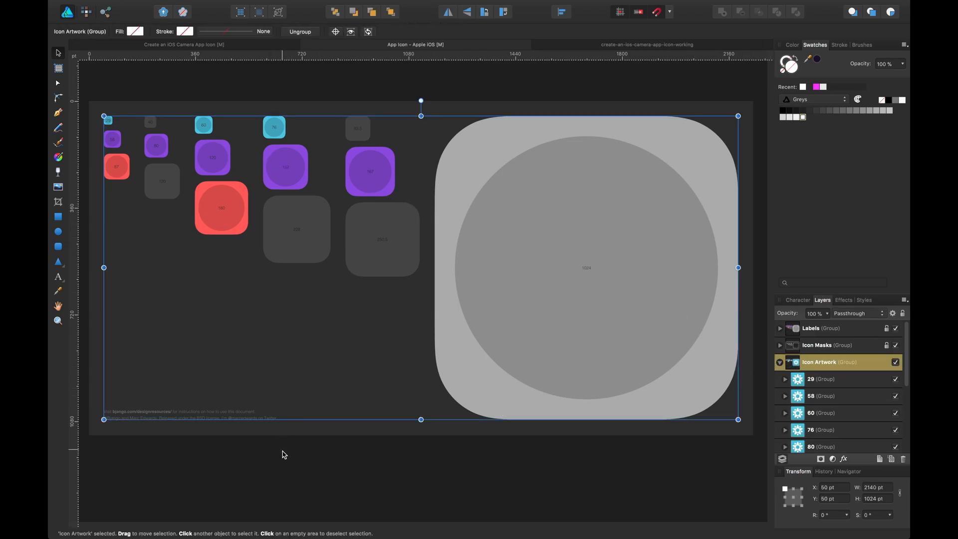
click(278, 471)
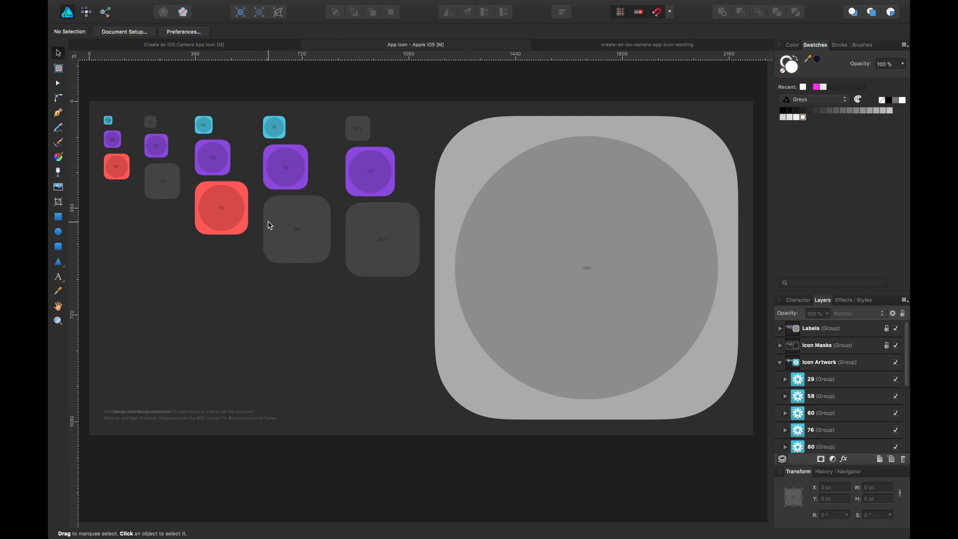
click(672, 272)
click(827, 383)
scroll(827, 384, down, 5)
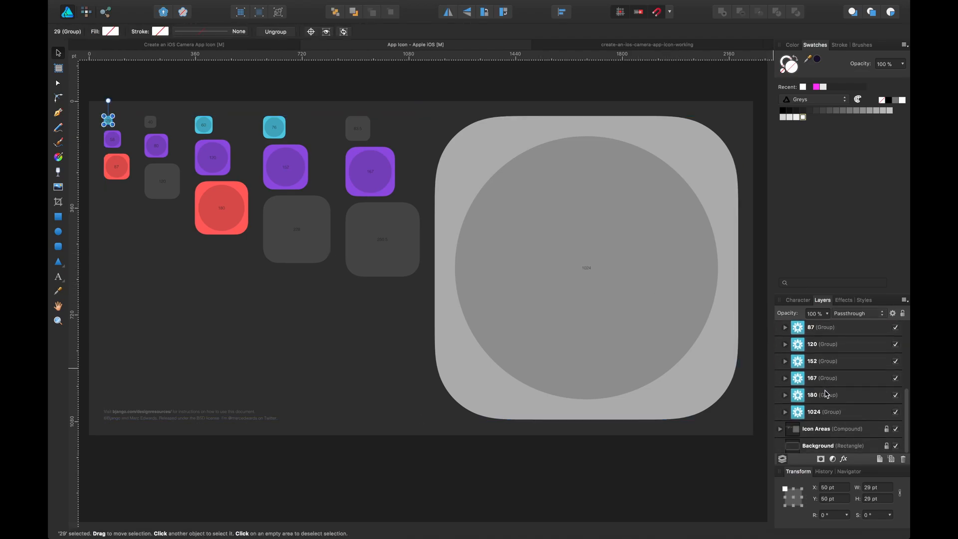
click(831, 430)
scroll(822, 409, up, 5)
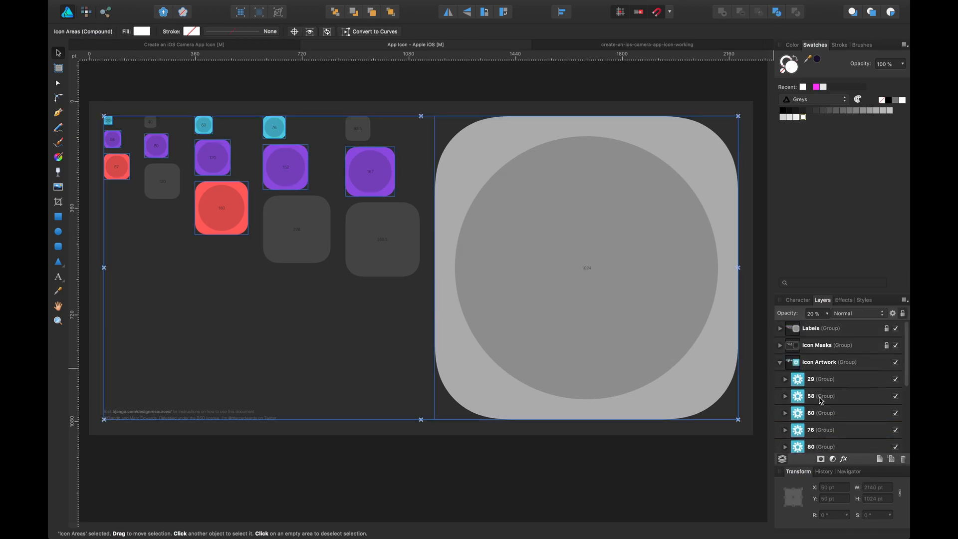
- Switch to the create-an-ios-camera-app-icon-working document and combine its lens and background groups into a single group
click(570, 85)
click(589, 48)
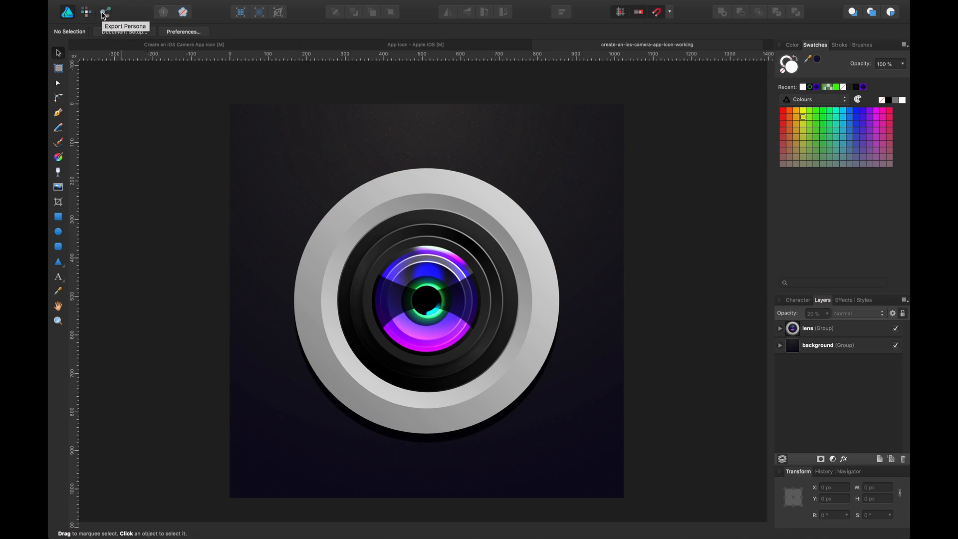
click(104, 15)
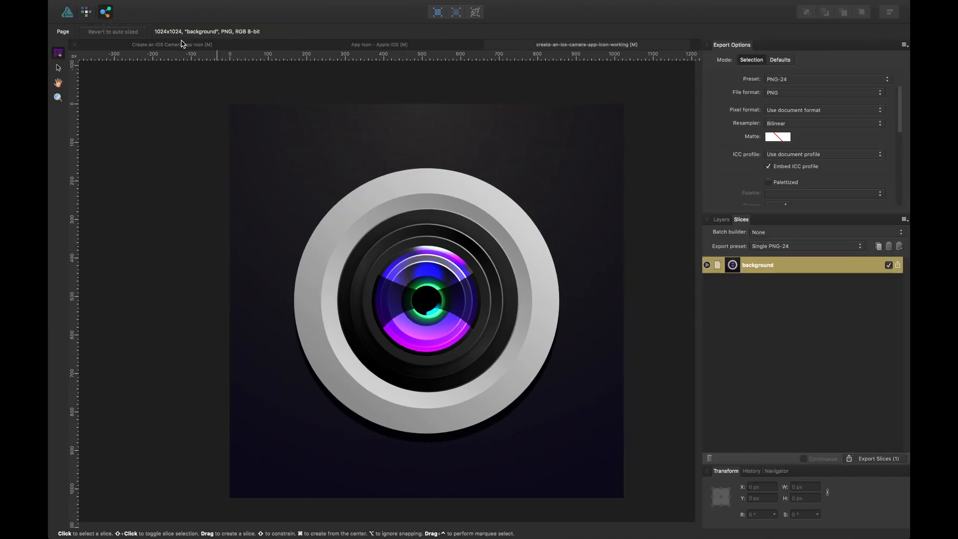
key(super+1)
click(835, 347)
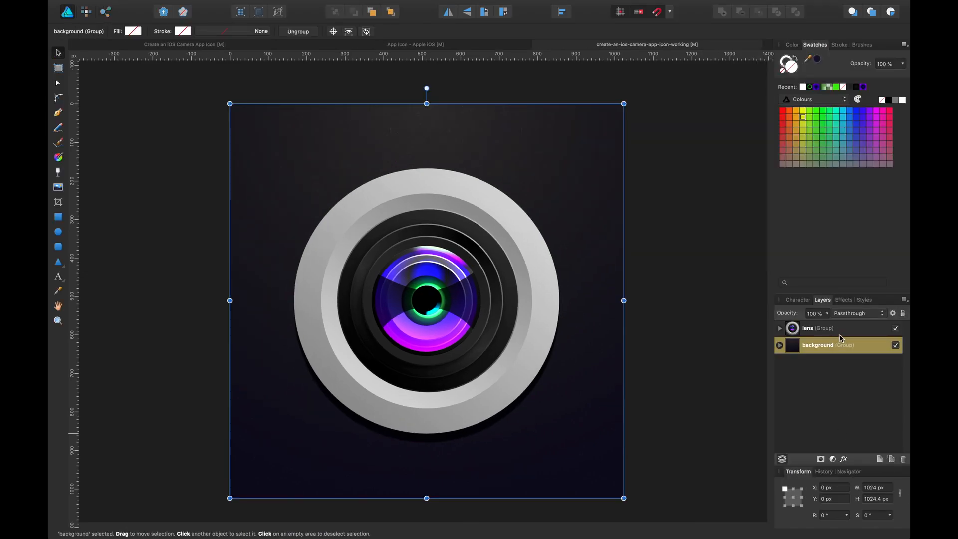
shift+click(841, 333)
key(super+g)
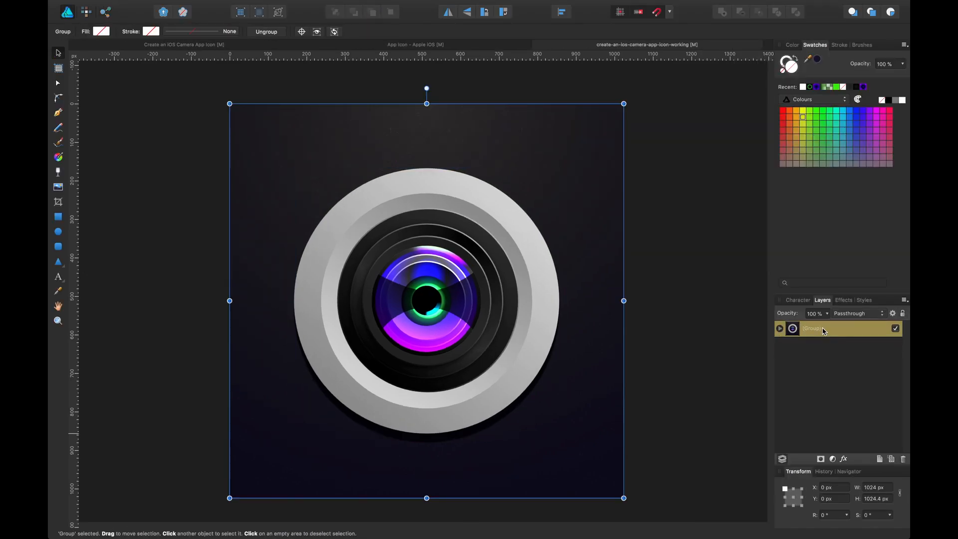
- Rename the new group as icon, save the document and clear the selection
double_click(818, 329)
text(icon)
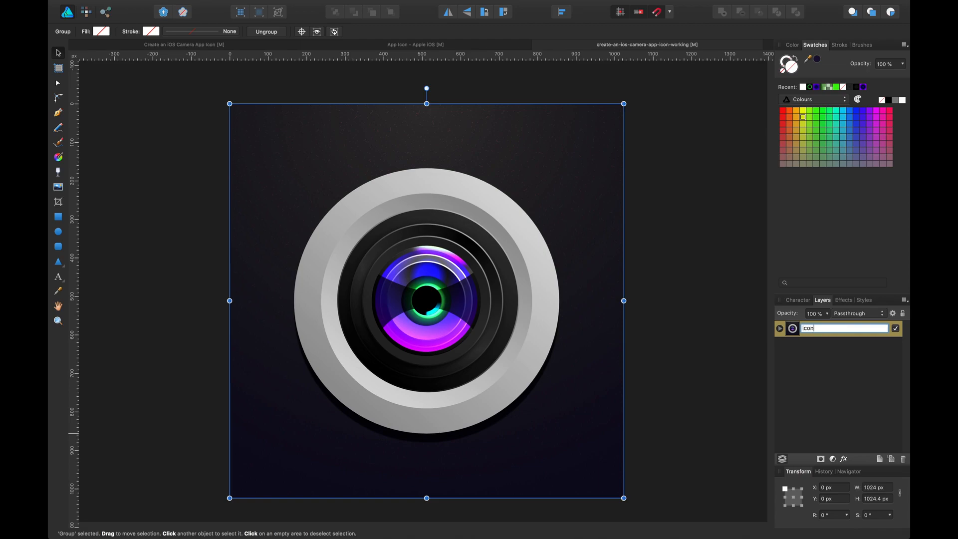
key(Return)
key(super+s)
click(713, 264)
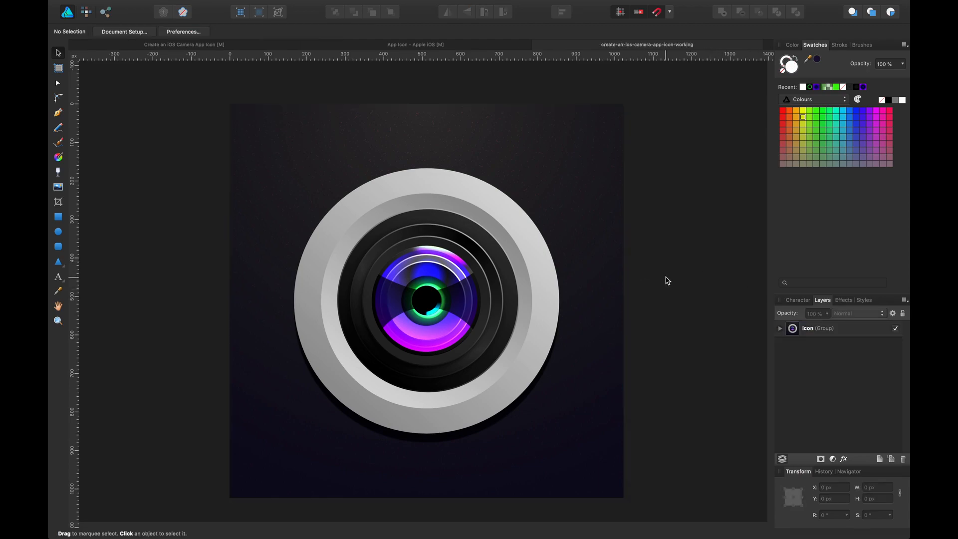
- Create an export slice from the icon group in the Export Persona
click(105, 12)
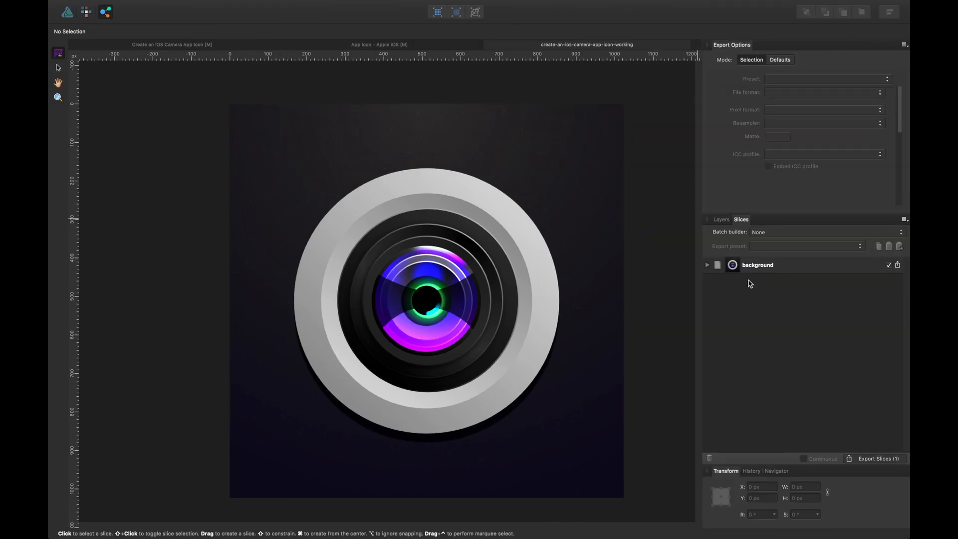
click(721, 219)
click(893, 461)
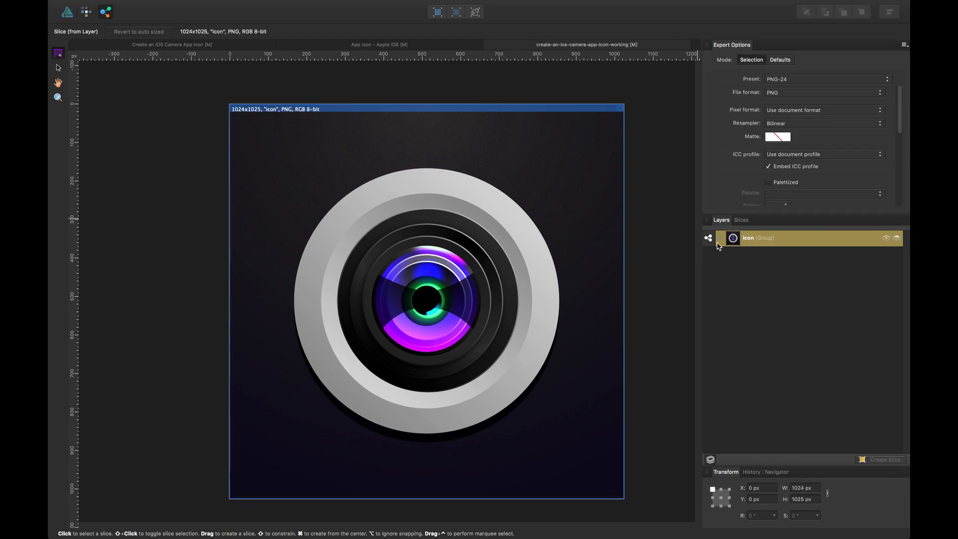
- Set the icon slice's height to 1024 px
click(805, 498)
key(BackSpace)
text(4)
key(Return)
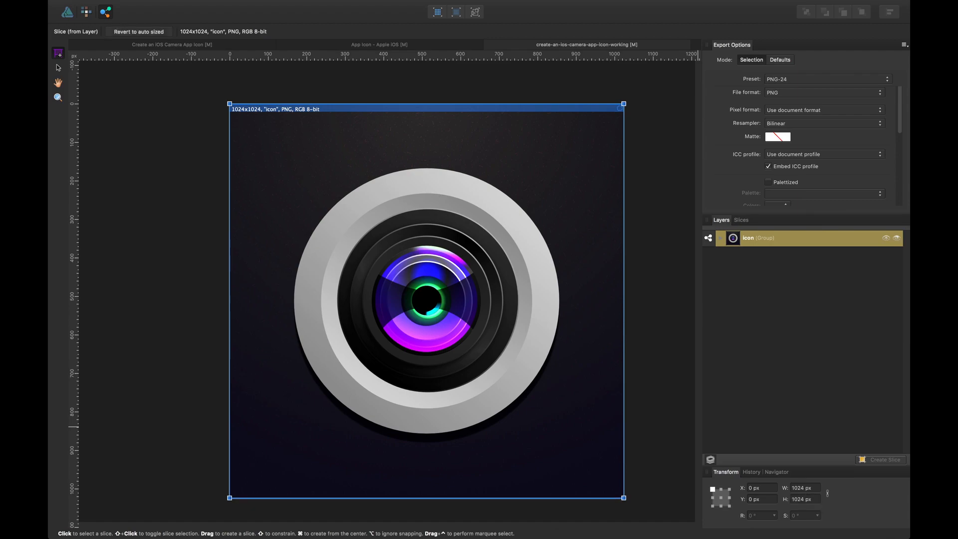
- Set the icon slice's export preset to iOS Application Icon [iOS 5-9] and the batch builder to Xcode JSON : OSX Application Icon
click(741, 220)
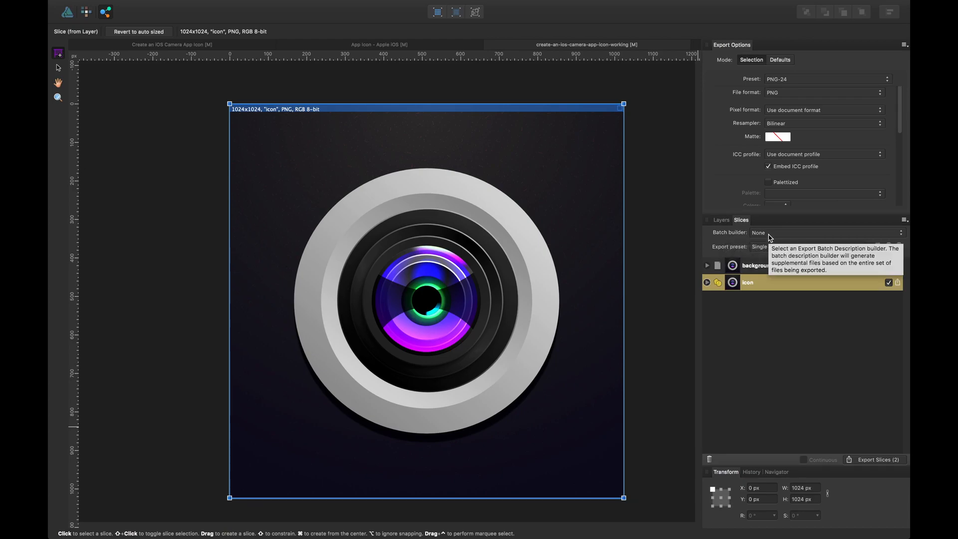
click(770, 235)
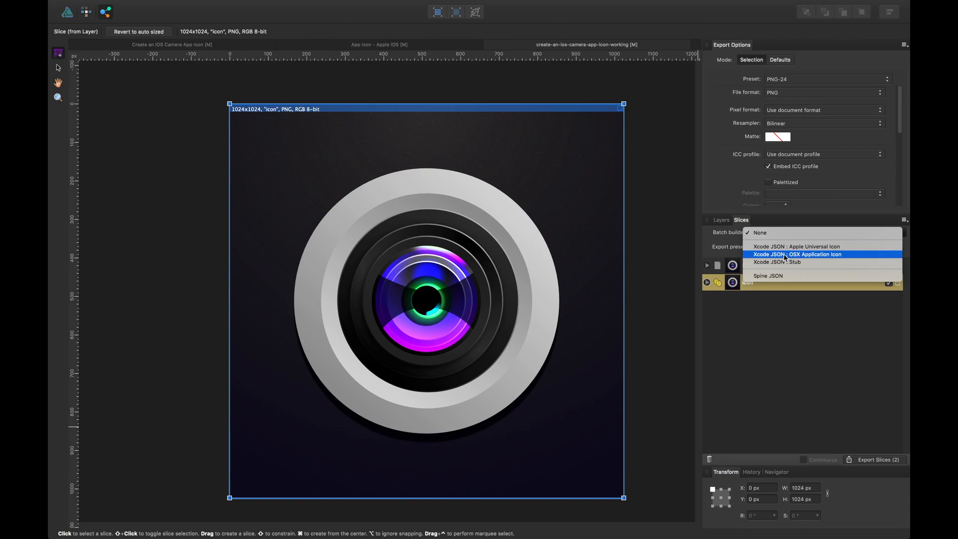
click(779, 394)
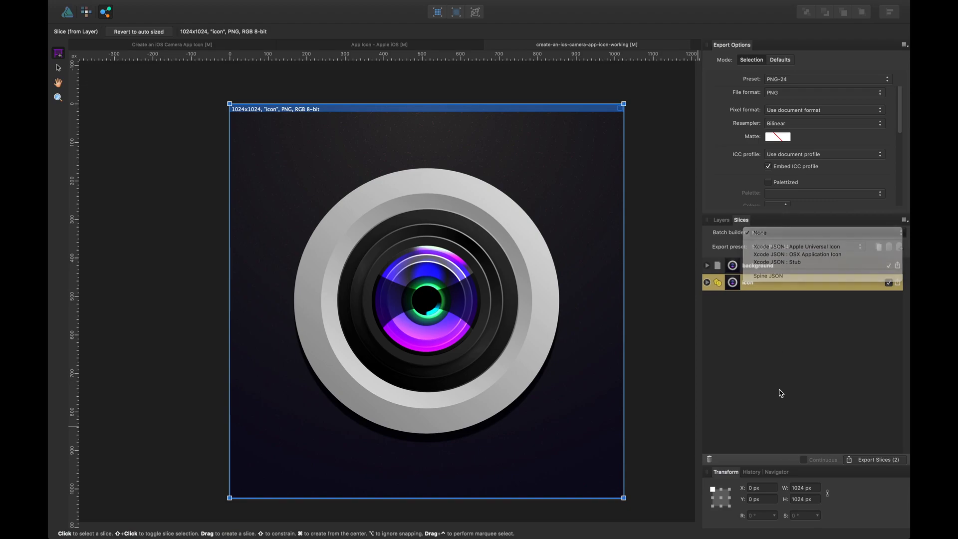
click(773, 251)
click(759, 248)
click(759, 249)
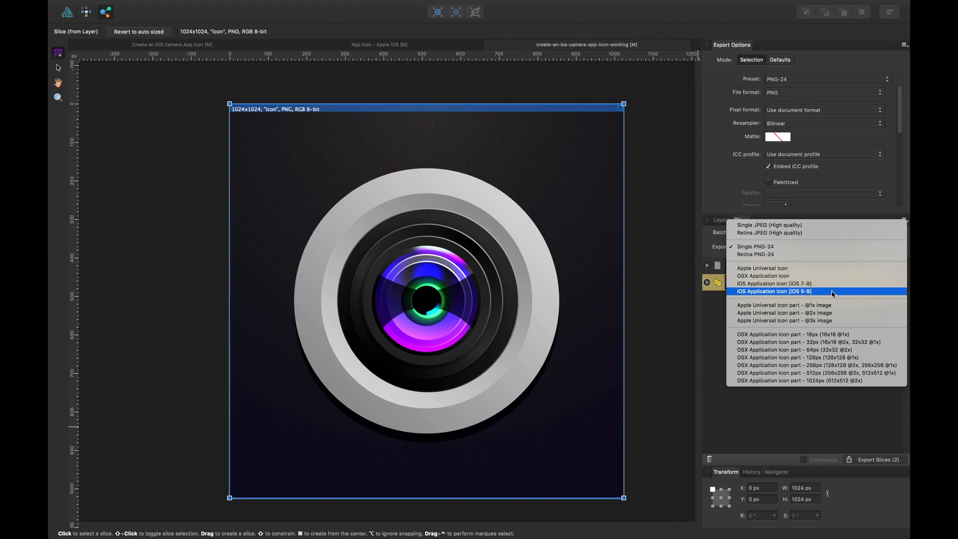
click(794, 292)
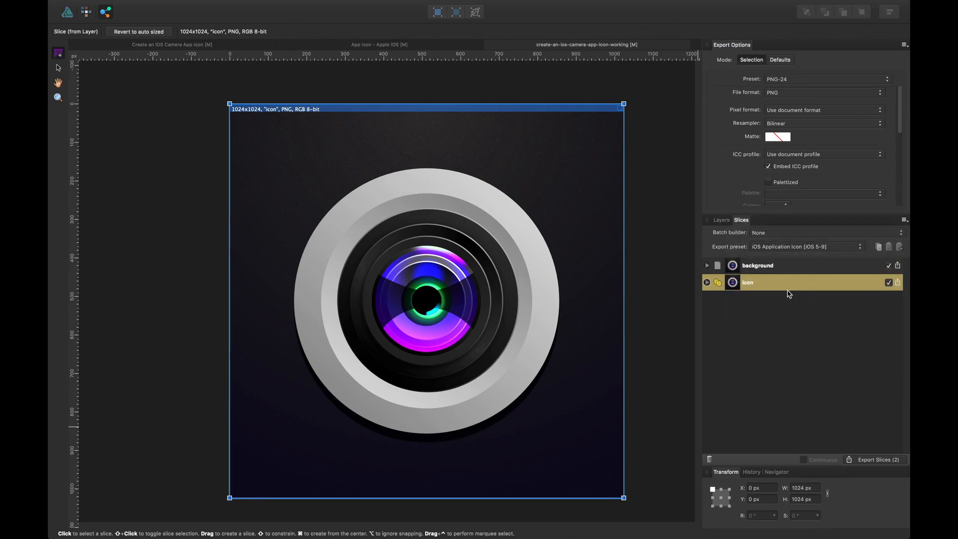
click(765, 235)
click(772, 256)
- Examine the icon slice's list of export files, its path components and its builder options
click(707, 283)
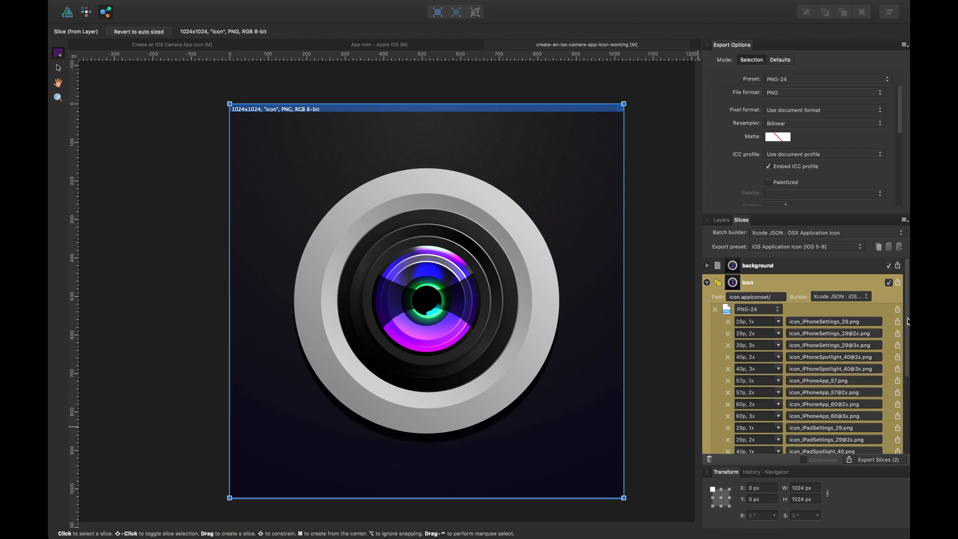
drag(905, 298, 908, 380)
scroll(878, 339, up, 10)
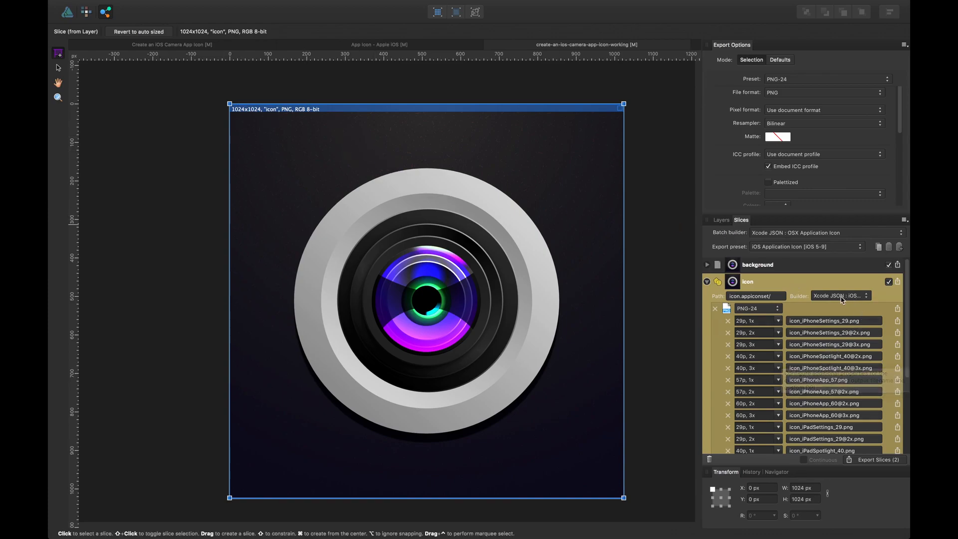
click(772, 297)
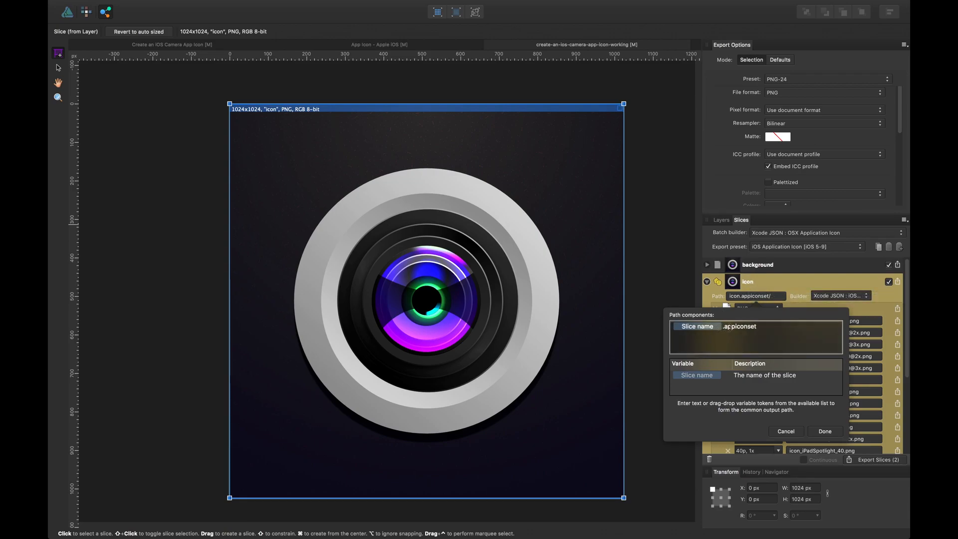
click(795, 432)
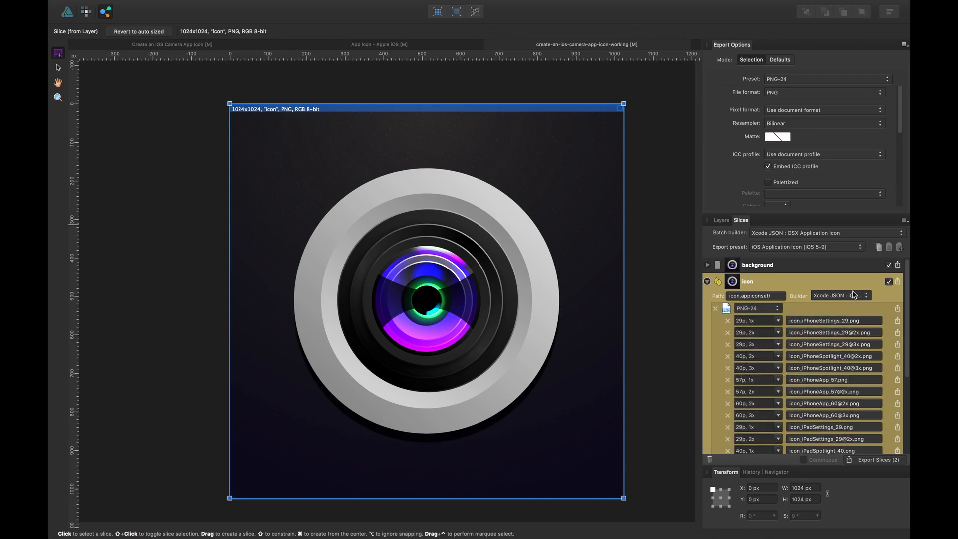
click(851, 295)
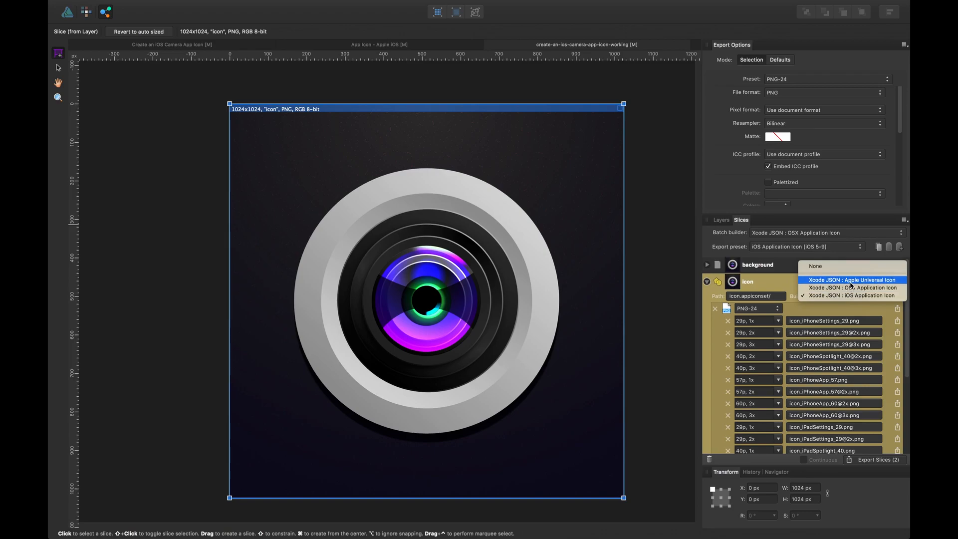
click(854, 296)
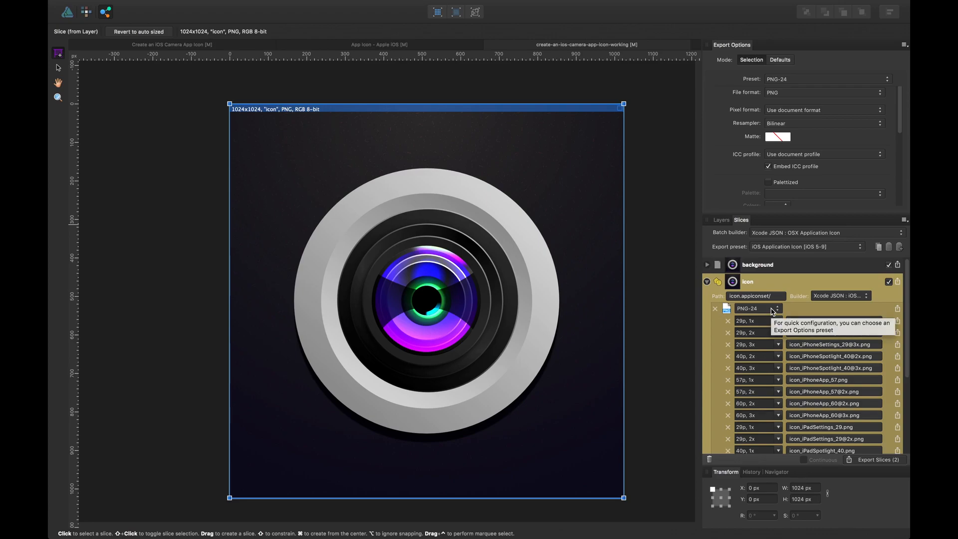
scroll(805, 292, down, 3)
scroll(807, 295, up, 3)
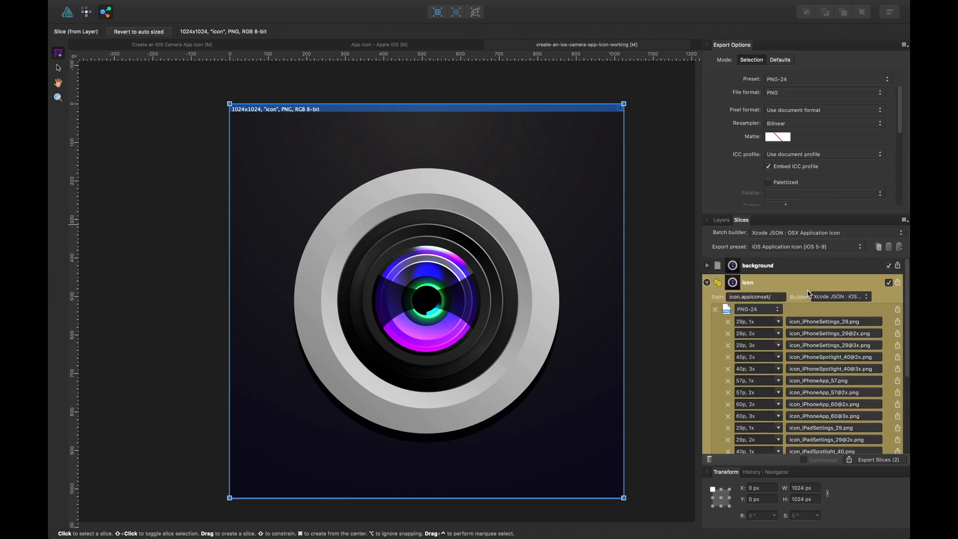
- Export the icon slice's files into a new folder named Export inside the end folder
click(897, 278)
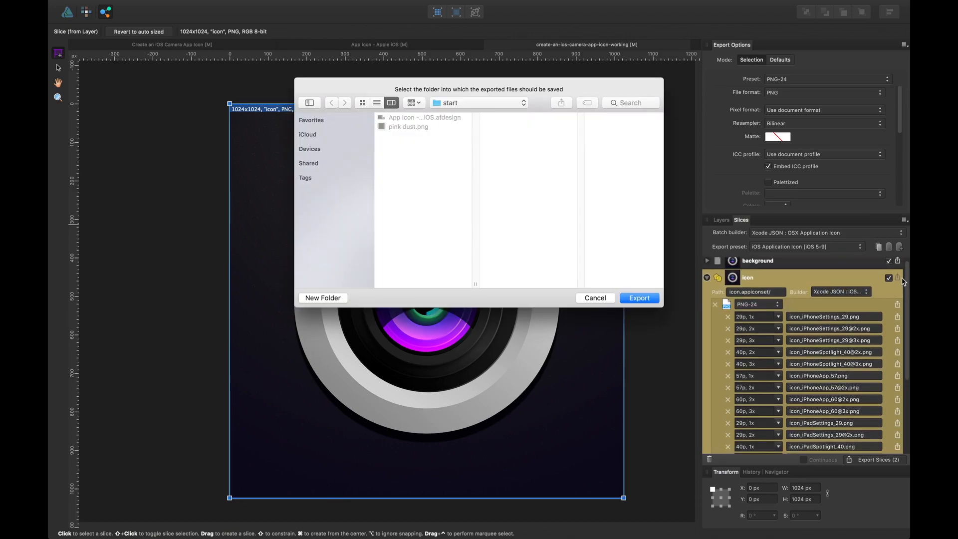
click(476, 103)
click(479, 113)
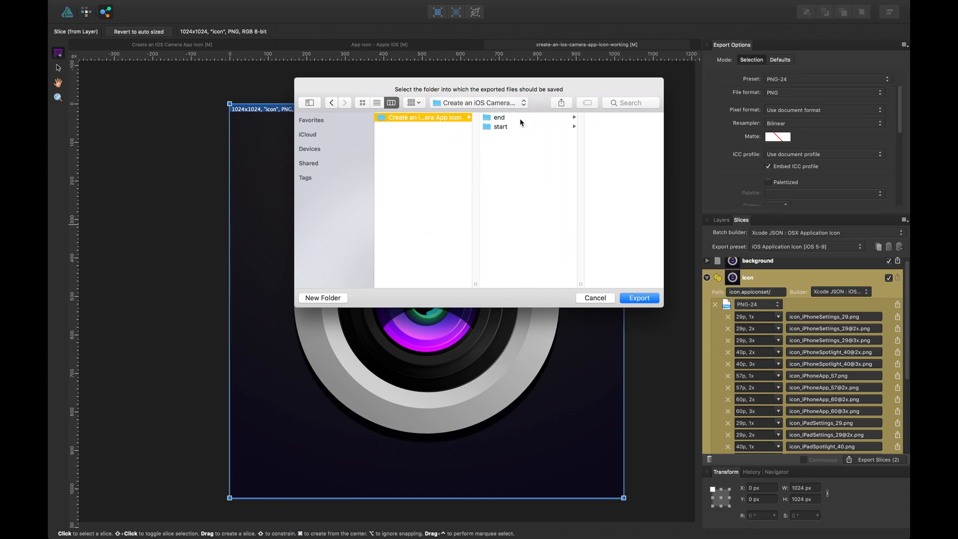
click(517, 118)
click(333, 298)
text(Export)
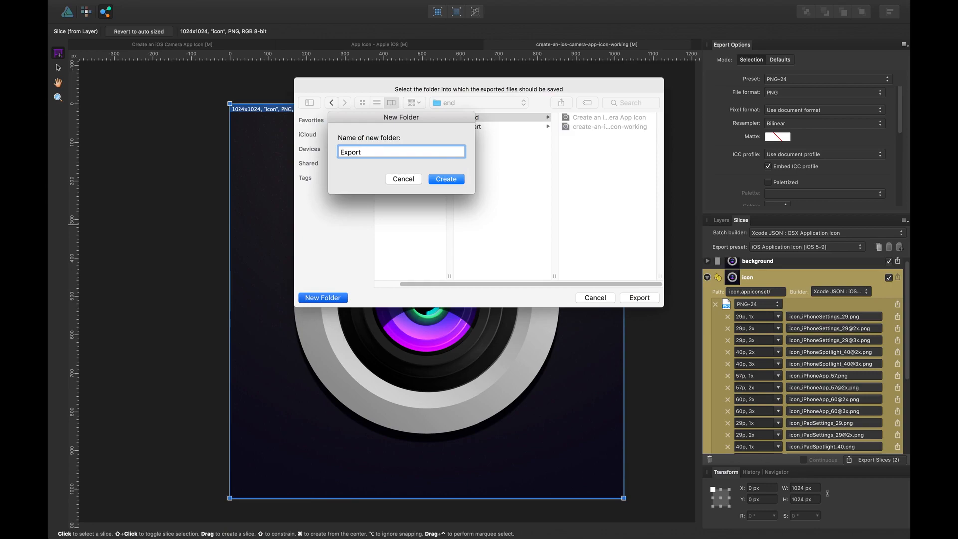
key(Return)
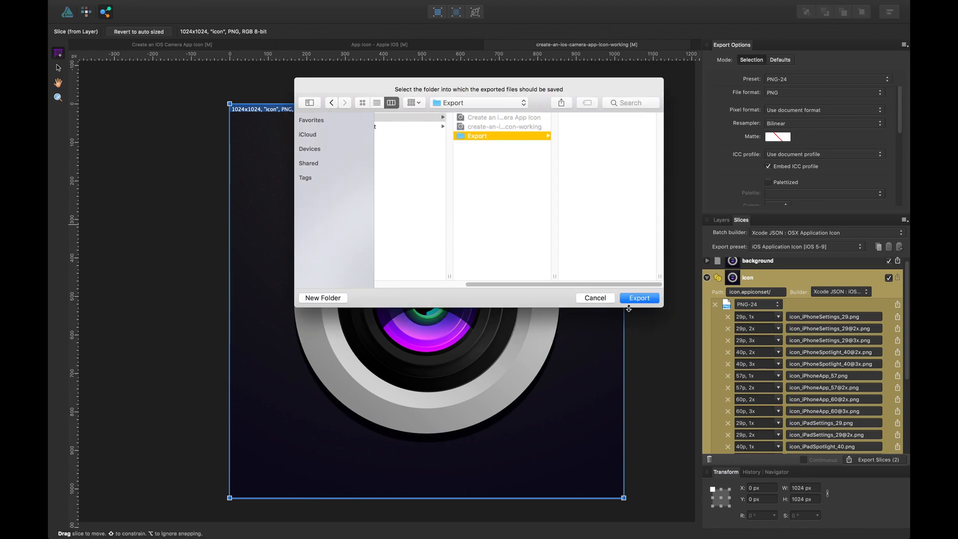
click(640, 300)
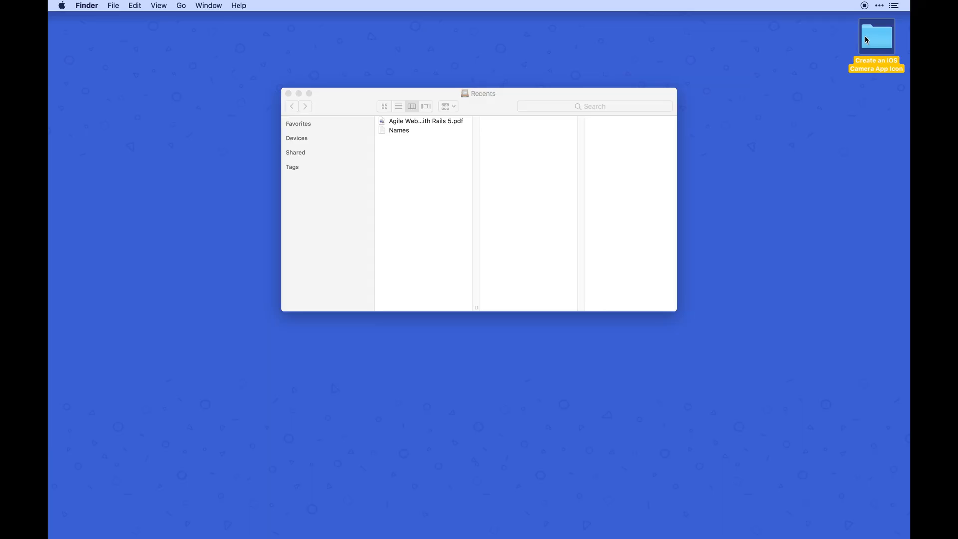
- Open the exported icon.appiconset folder in Finder, going through the project's end and Export folders
double_click(866, 39)
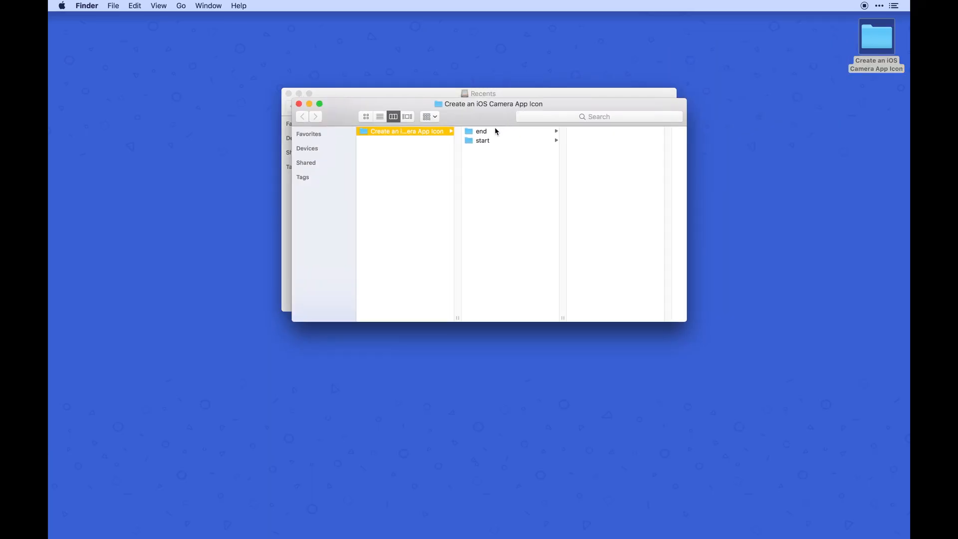
click(476, 131)
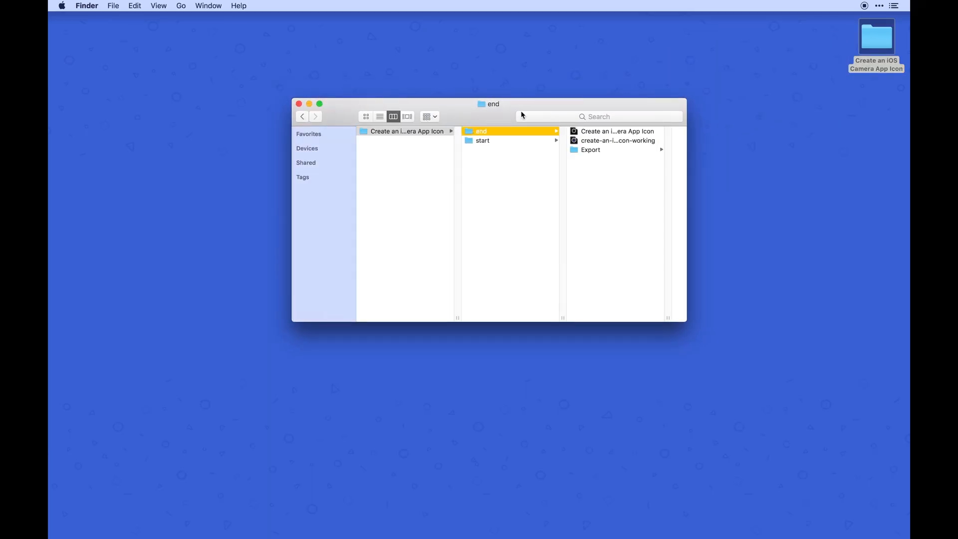
click(583, 150)
click(627, 133)
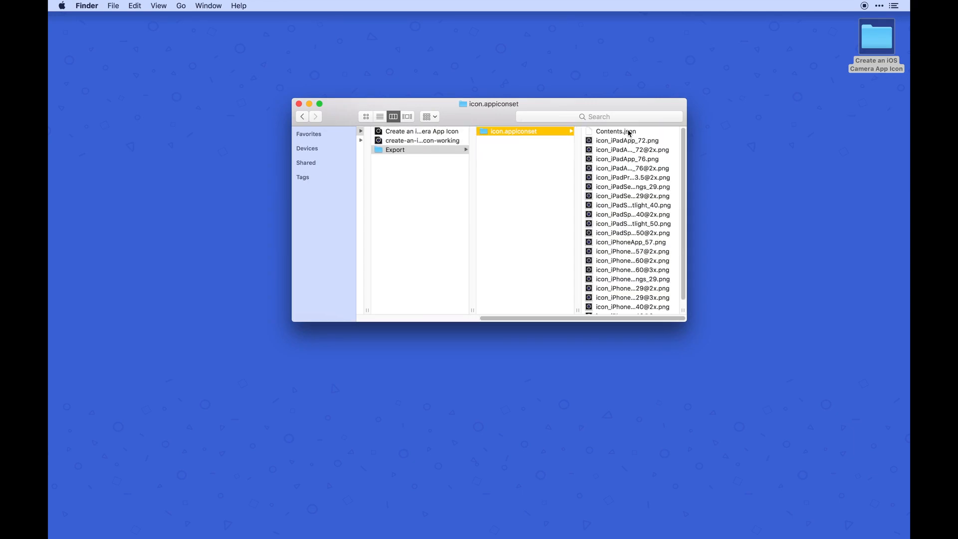
- Preview the exported Contents.json file and the icon_iPadApp_72.png image
click(603, 132)
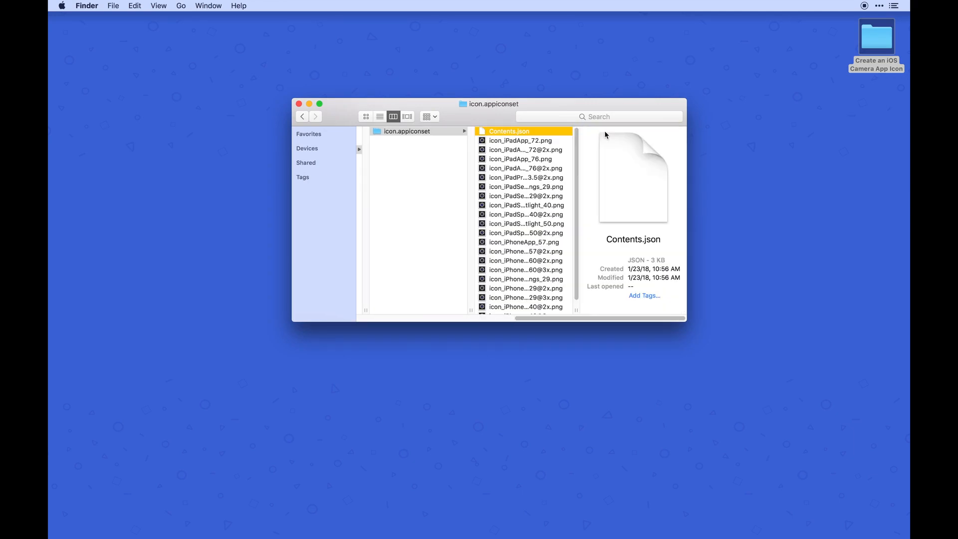
key(space)
key(space)
key(Down)
key(space)
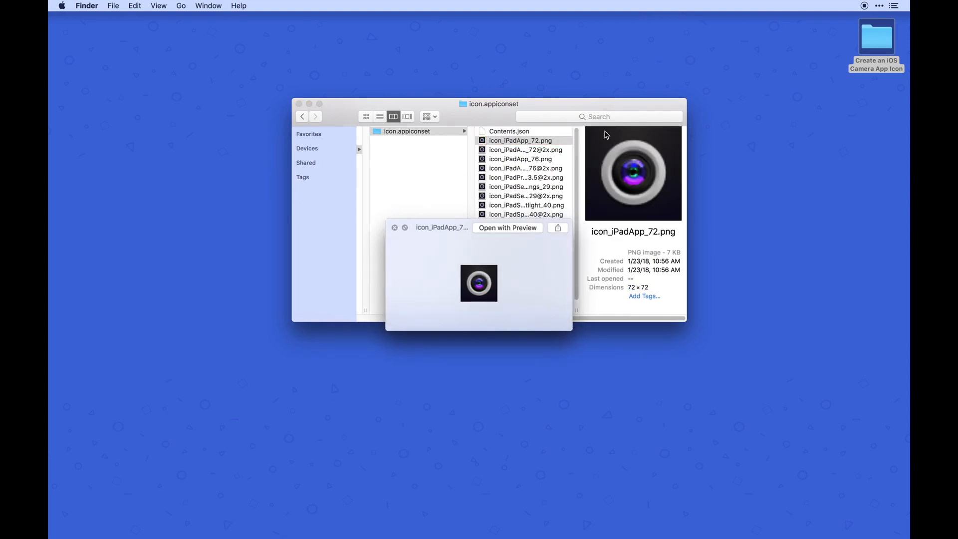
key(Down)
key(Down)
key(Down)
key(Down)
key(Down)
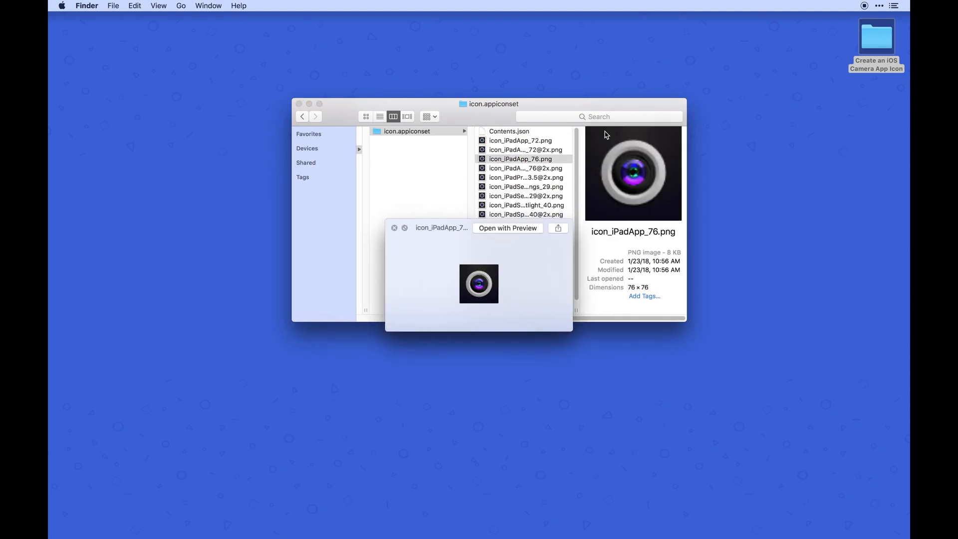
key(Down)
key(Down)
key(Down)
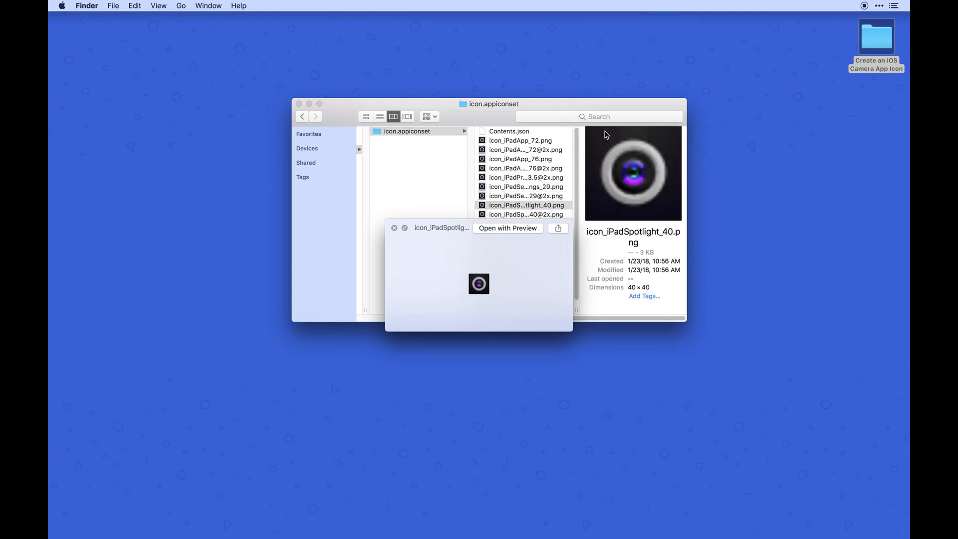
key(Down)
key(Down)
key(Down)
key(Down)
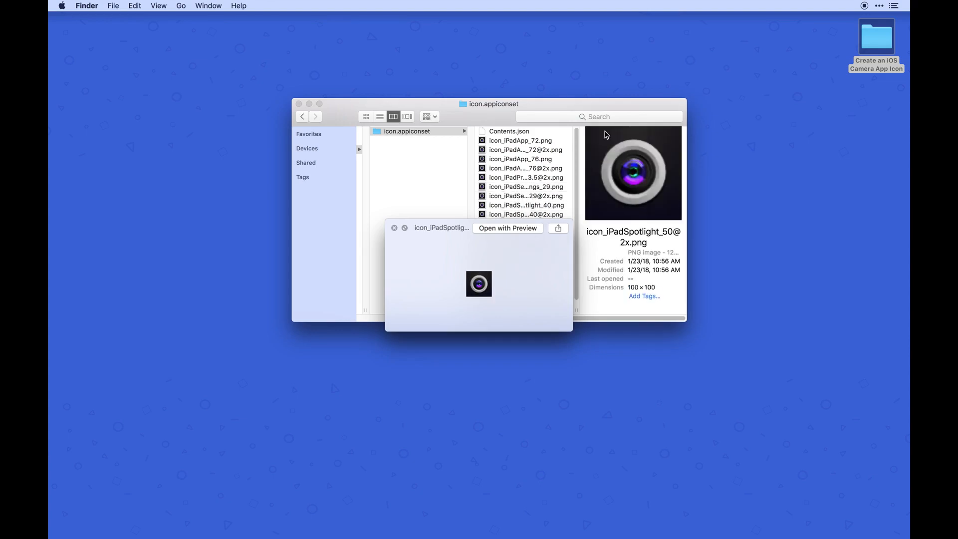
key(Down)
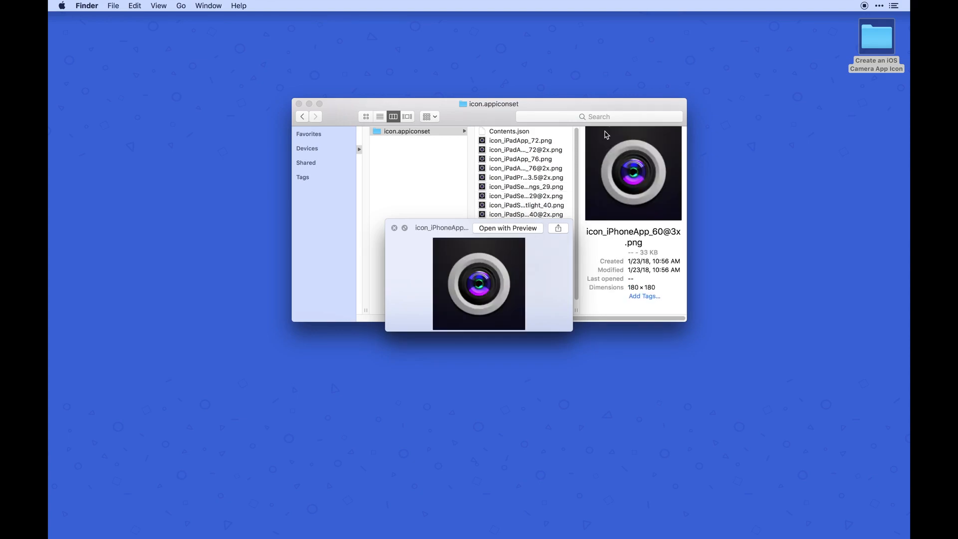
click(669, 284)
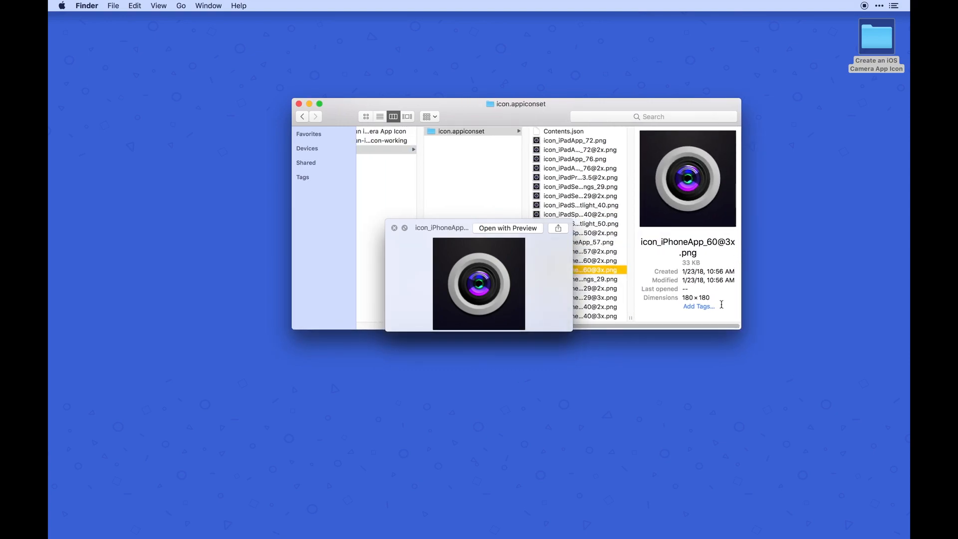
key(space)
key(Down)
key(space)
key(Down)
key(Down)
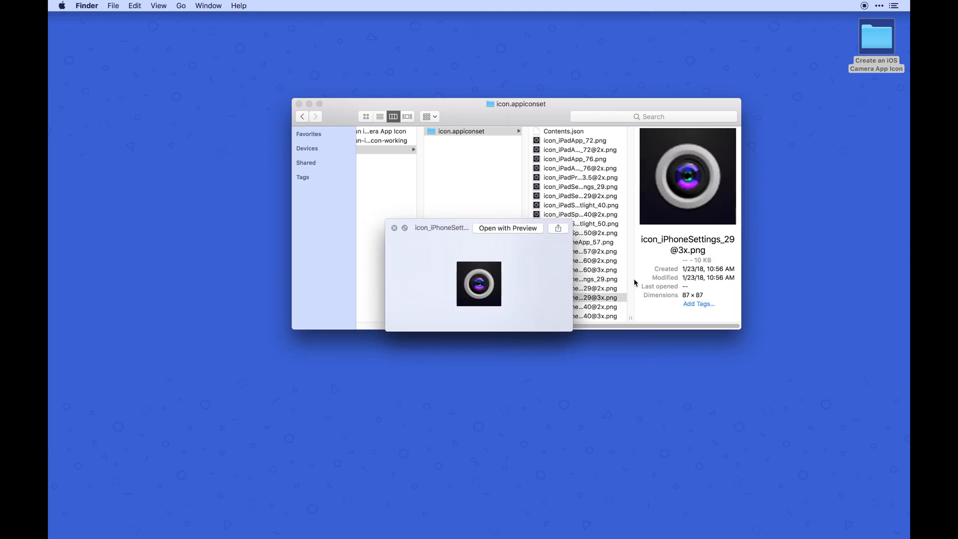
key(Down)
key(Down)
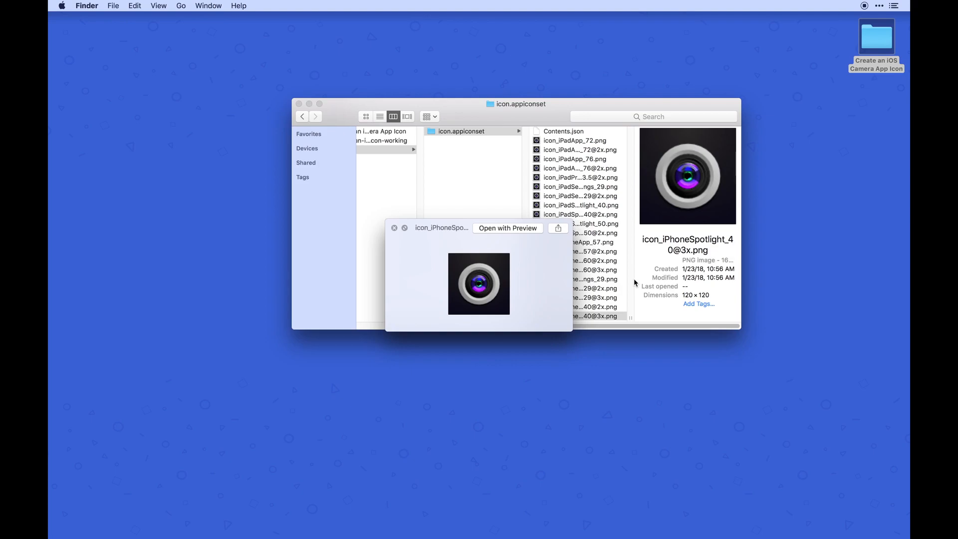
key(space)
key(space)
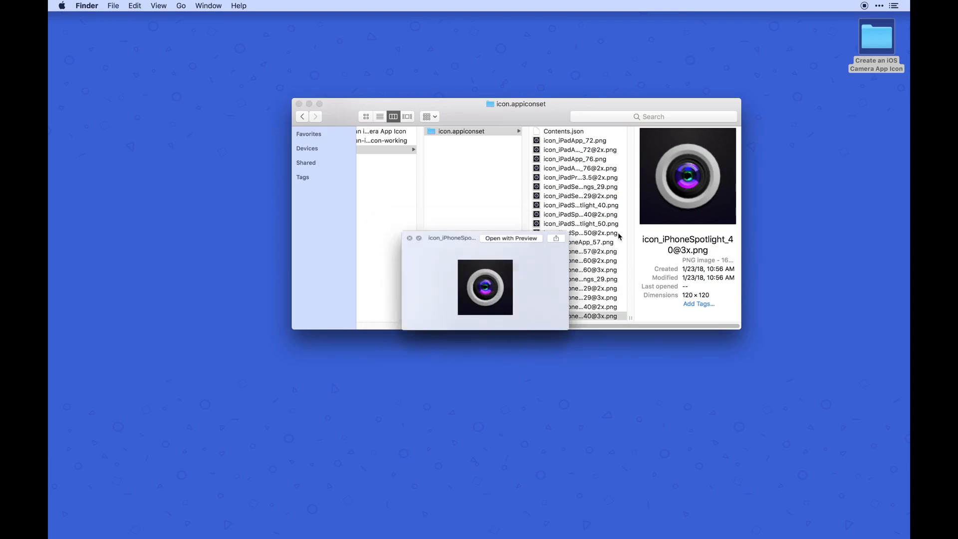
key(Up)
key(space)
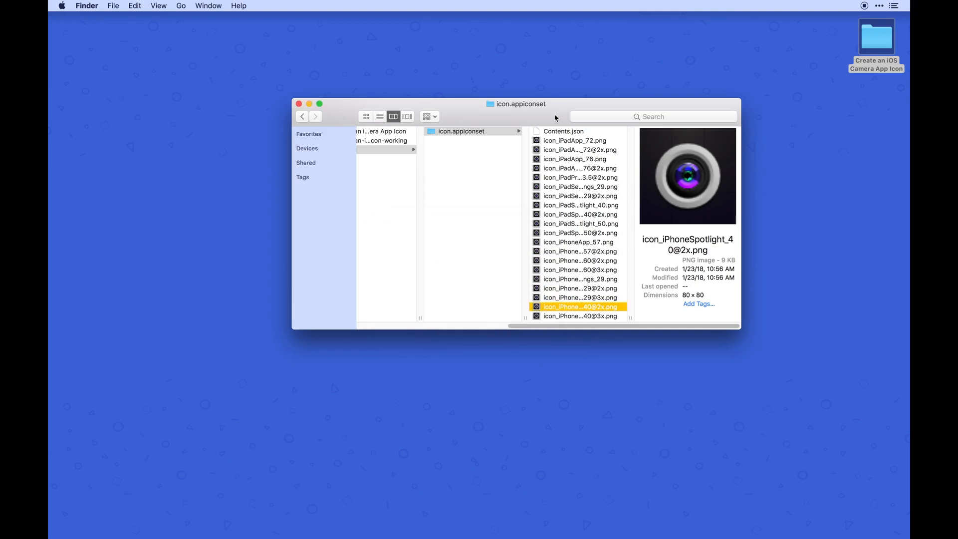
click(381, 118)
click(440, 170)
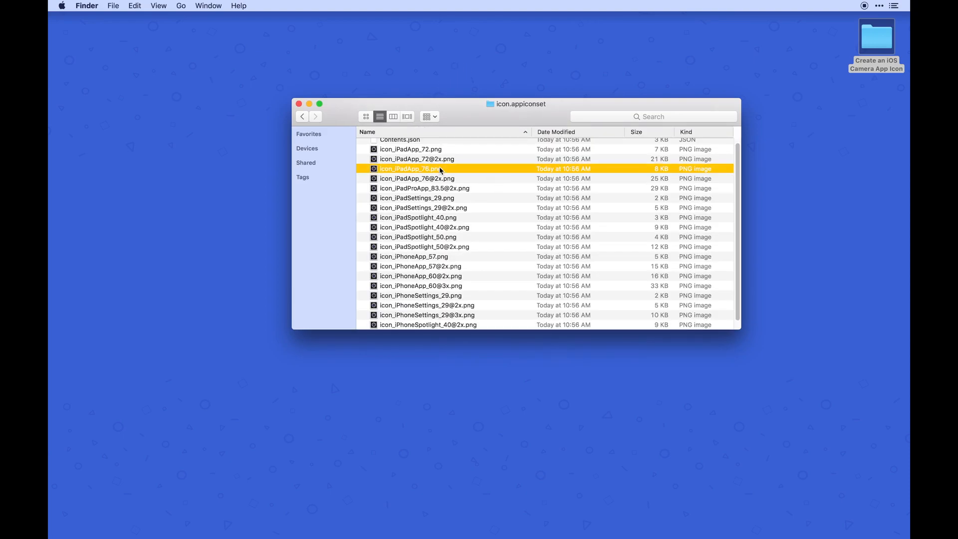
key(Up)
key(Up)
key(space)
key(Down)
key(Down)
key(Down)
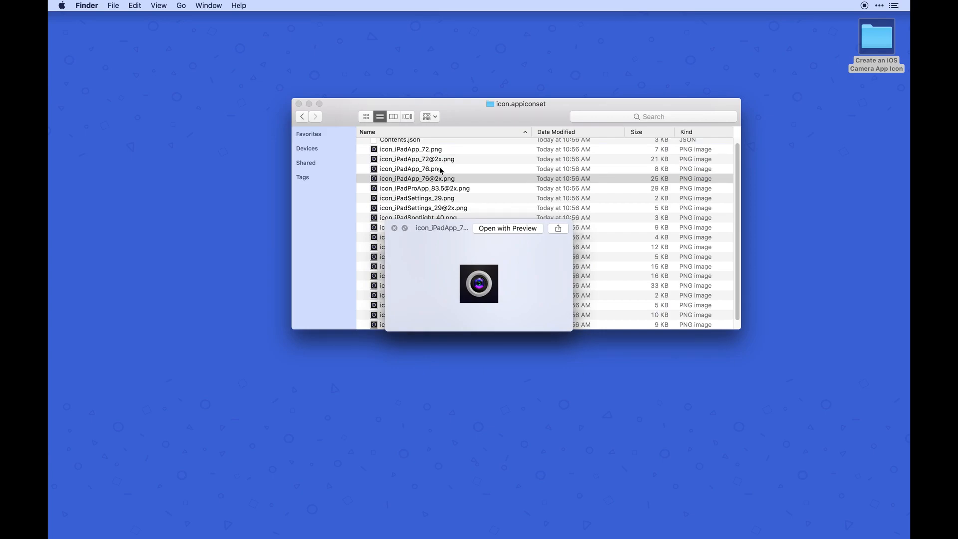
key(space)
key(Down)
key(Down)
key(Down)
key(Up)
key(Up)
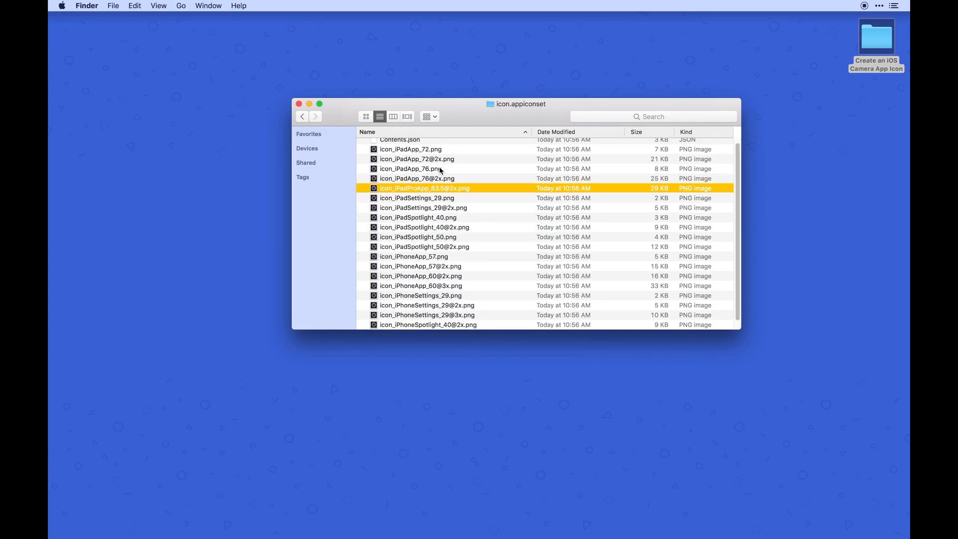
key(space)
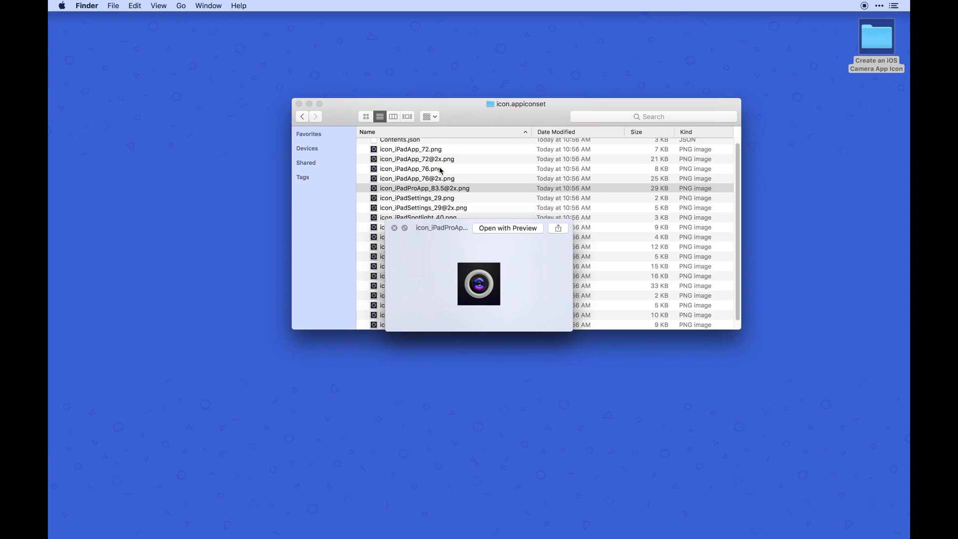
key(space)
key(Down)
key(Down)
key(Down)
key(Down)
key(Down)
key(space)
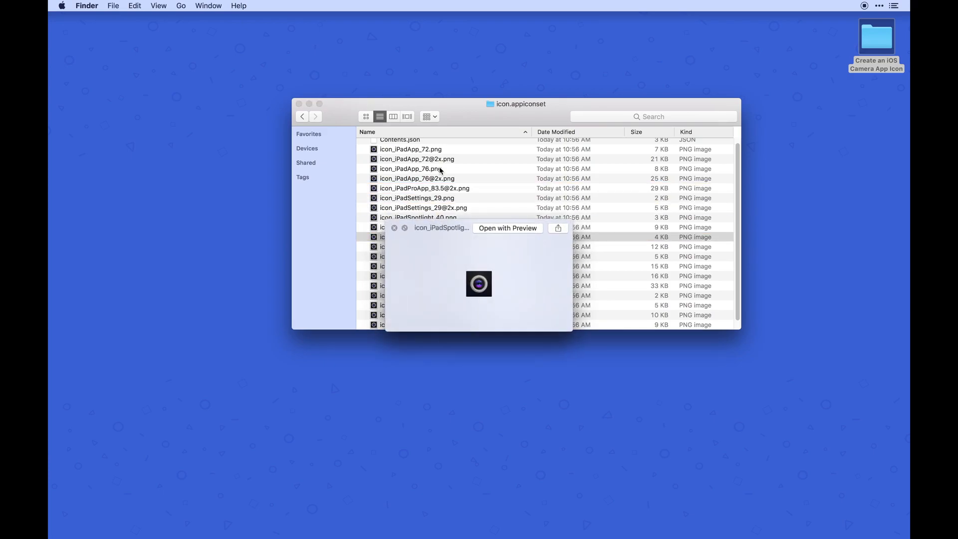
key(space)
key(Down)
key(Down)
key(Down)
key(Down)
key(Down)
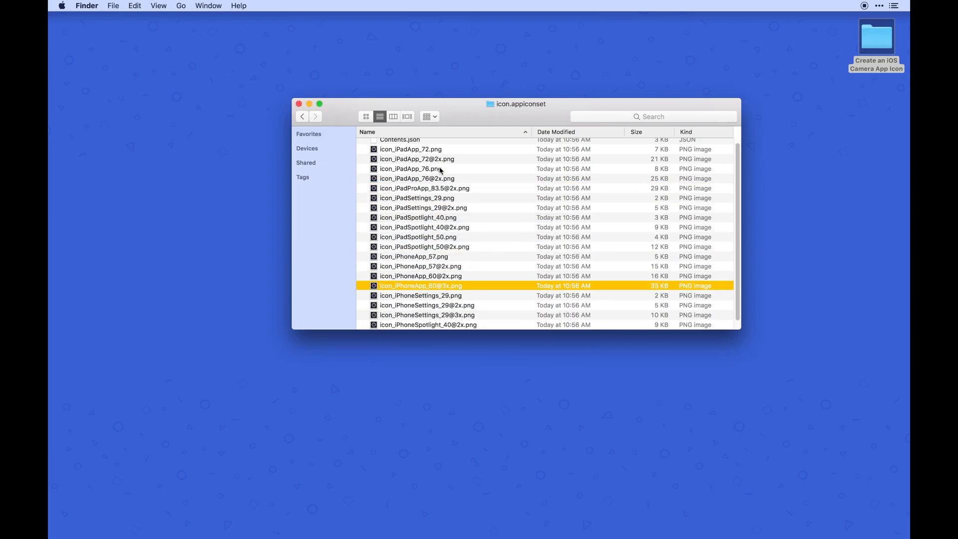
key(Down)
scroll(451, 201, down, 1)
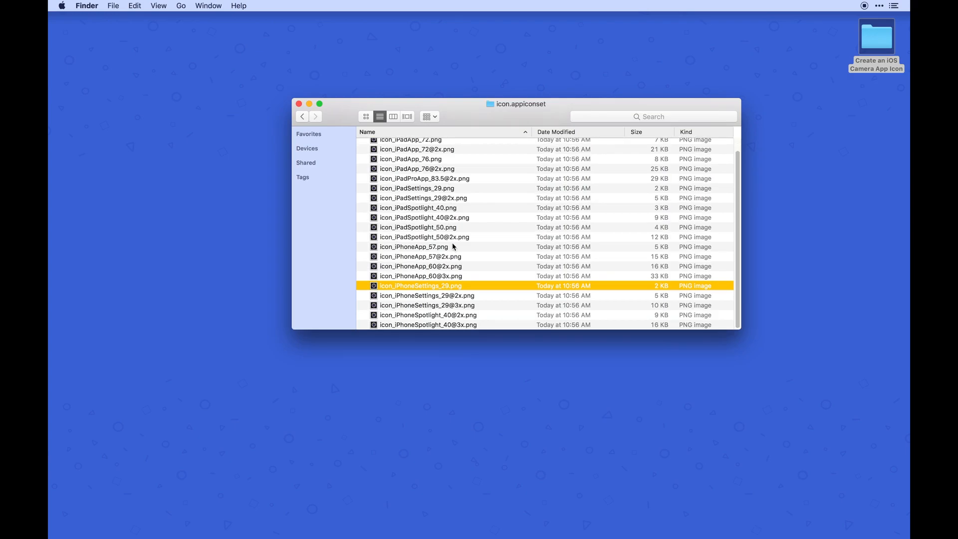
key(Up)
key(space)
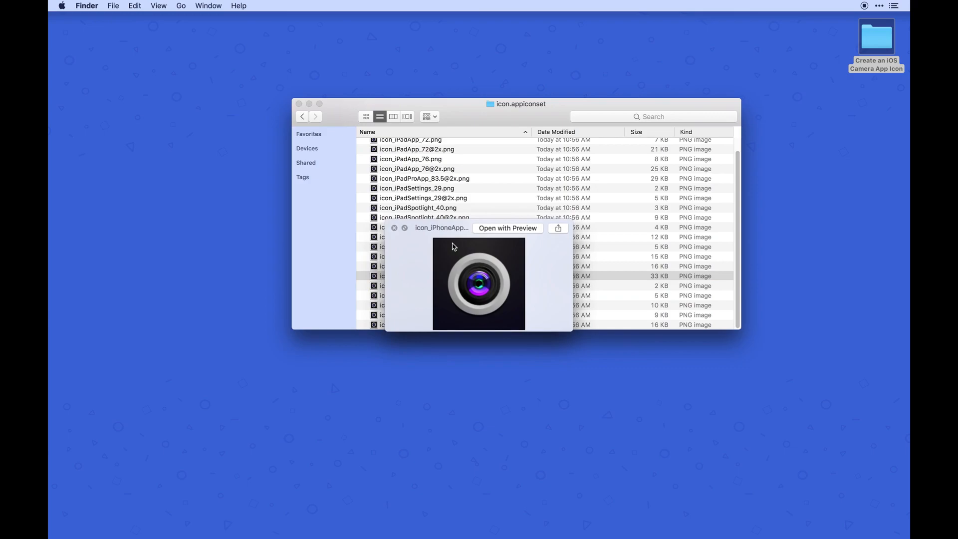
key(space)
key(Down)
key(Down)
key(space)
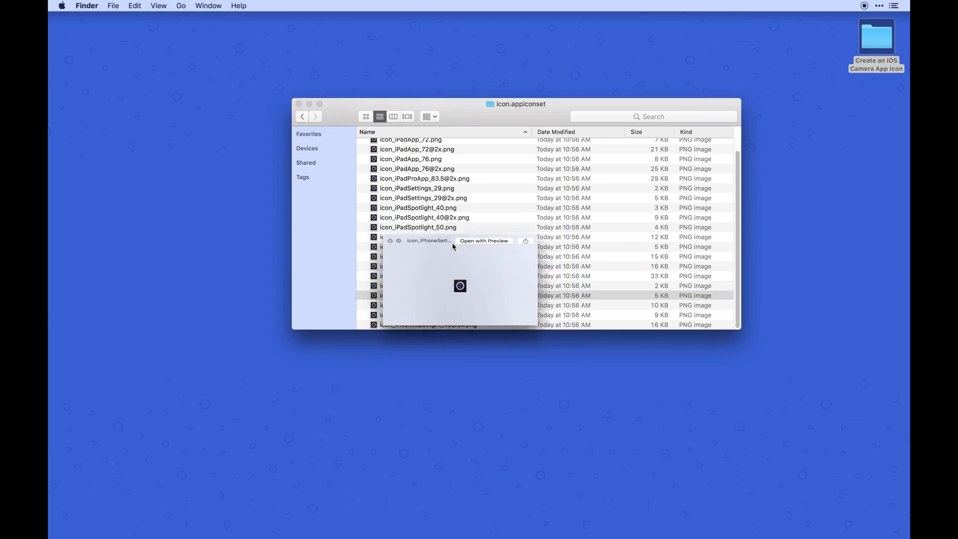
key(space)
- Look over the iPhone icon files at the end of the exported file list
key(Down)
key(Down)
key(Down)
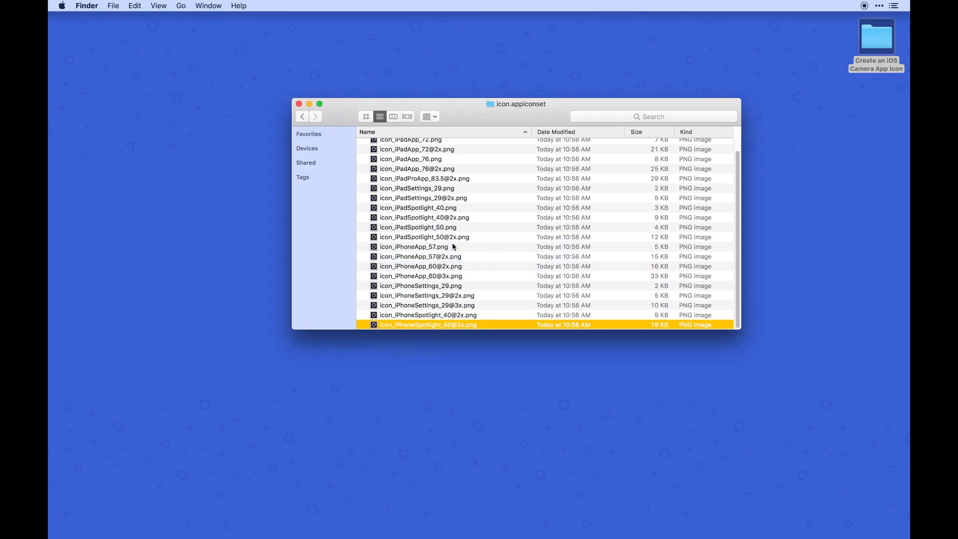
key(Up)
key(Up)
key(Up)
key(Up)
key(Up)
key(Up)
key(Up)
- Switch back to Affinity Designer and examine the file formats available for the icon slice's exports
mouse_move(461, 533)
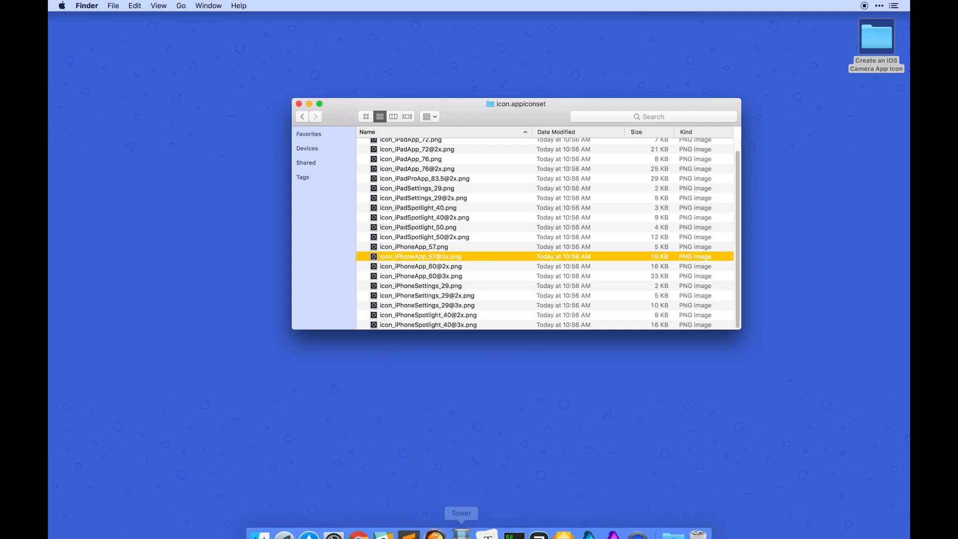
click(589, 533)
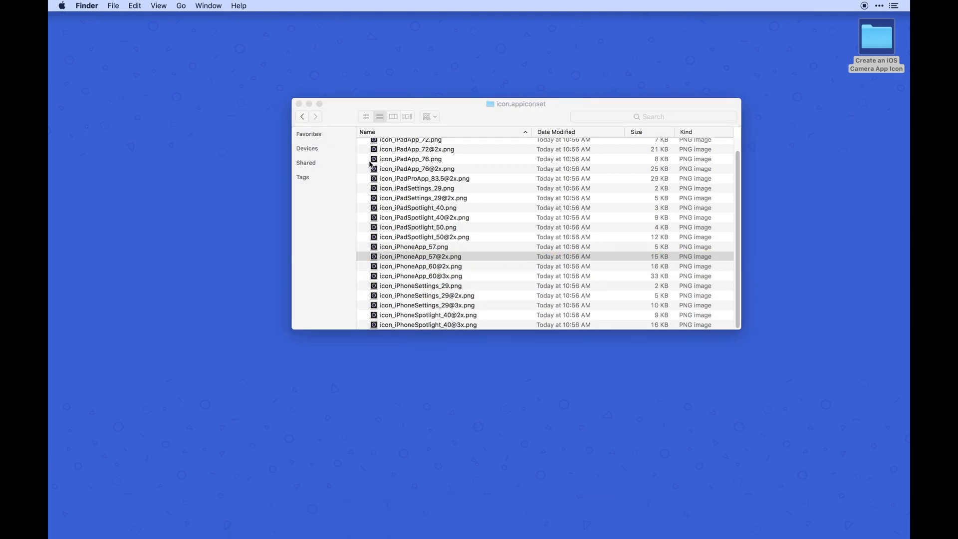
scroll(755, 282, up, 1)
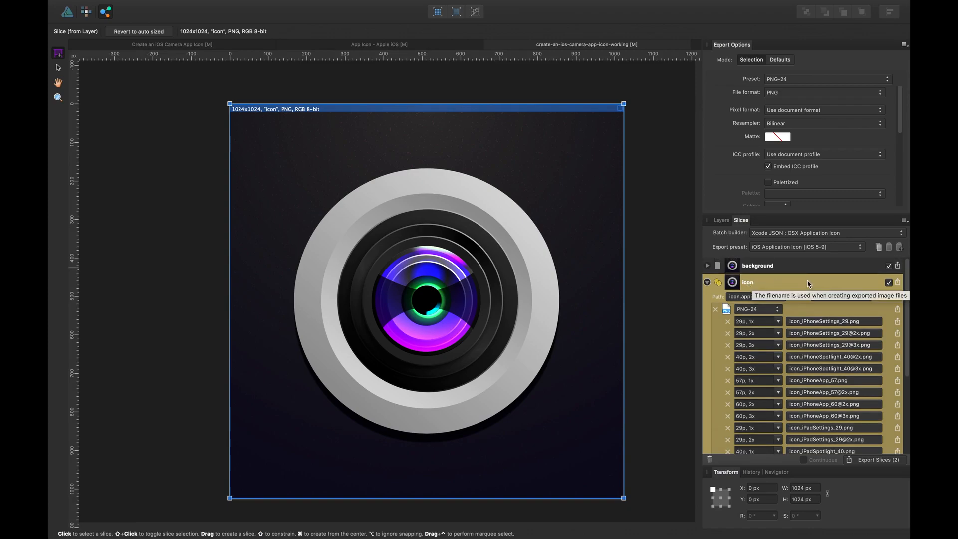
click(770, 309)
scroll(781, 366, down, 5)
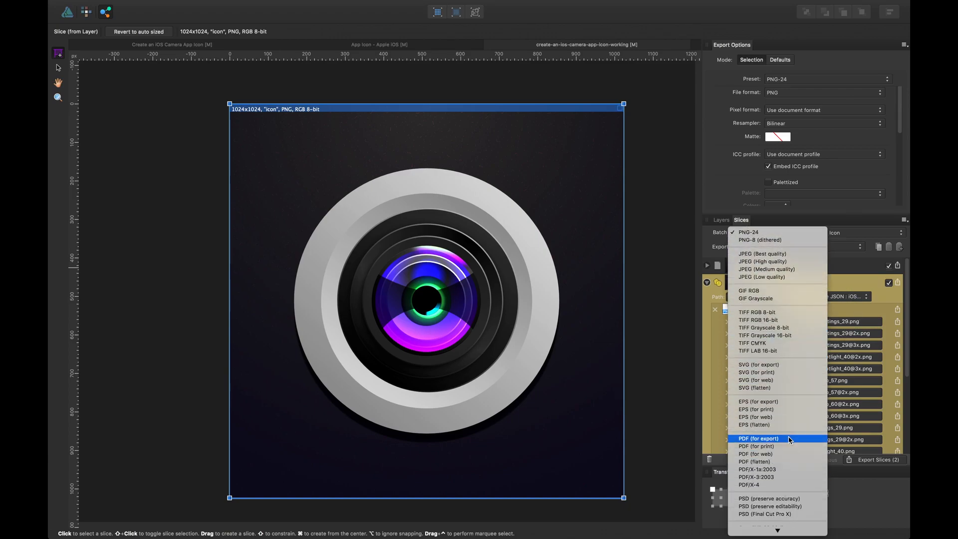
click(858, 283)
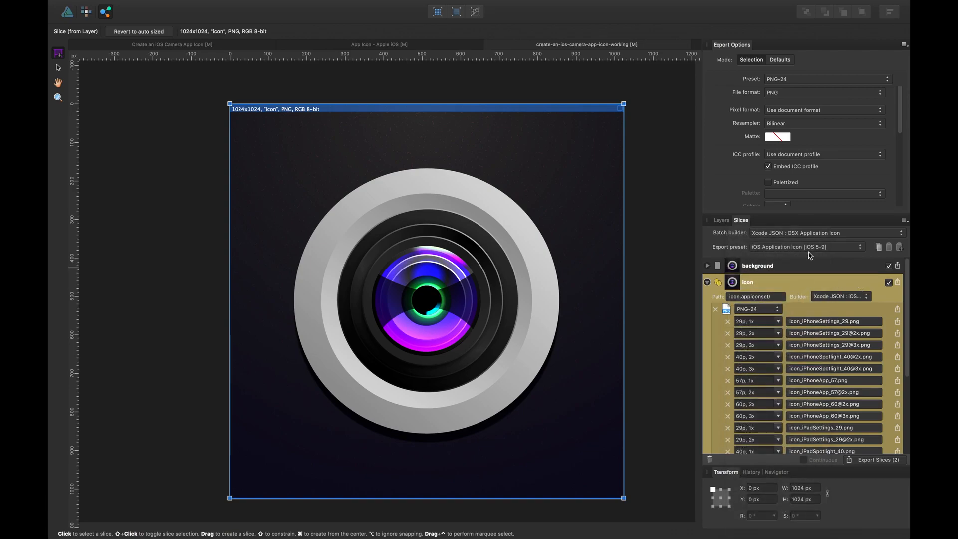
- Check the icon group in the layer list and its dimensions, and return to the slice list
click(723, 221)
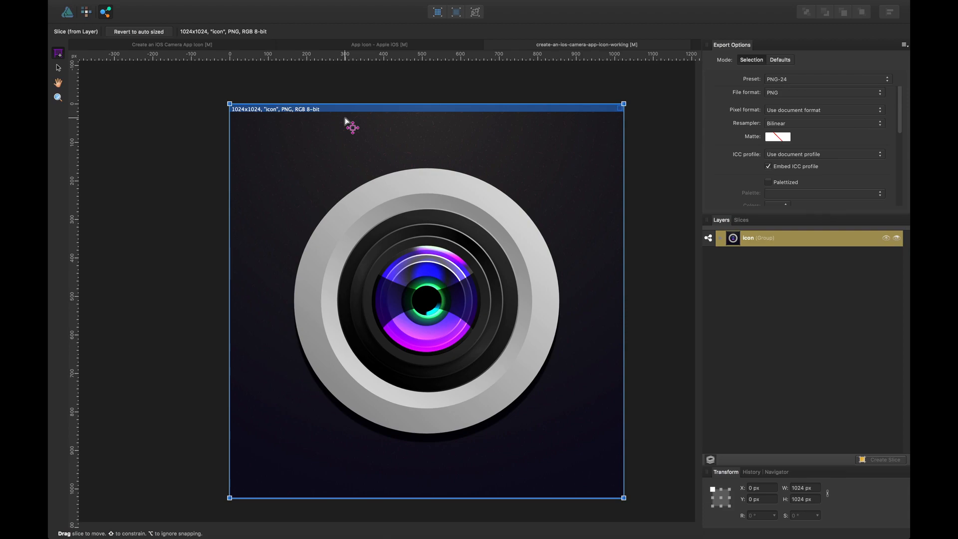
click(807, 498)
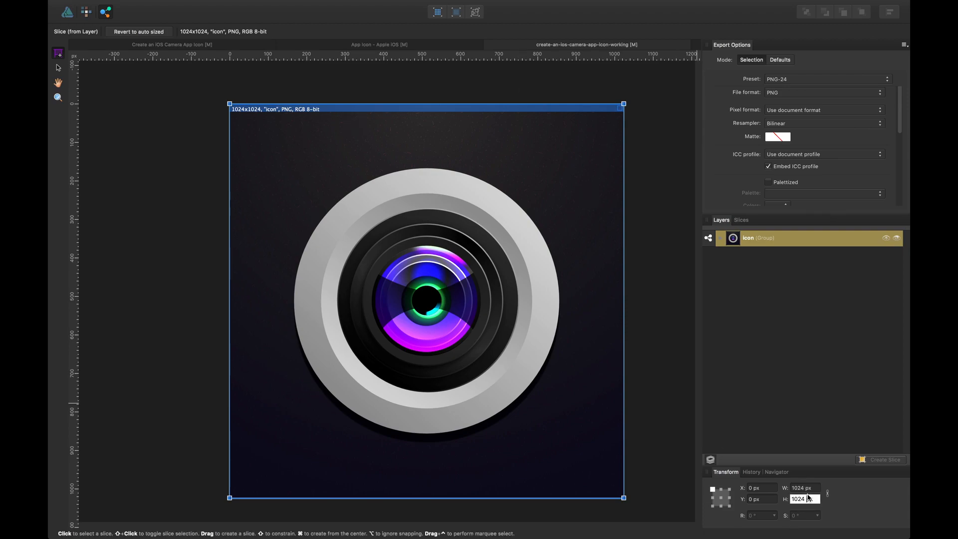
click(739, 220)
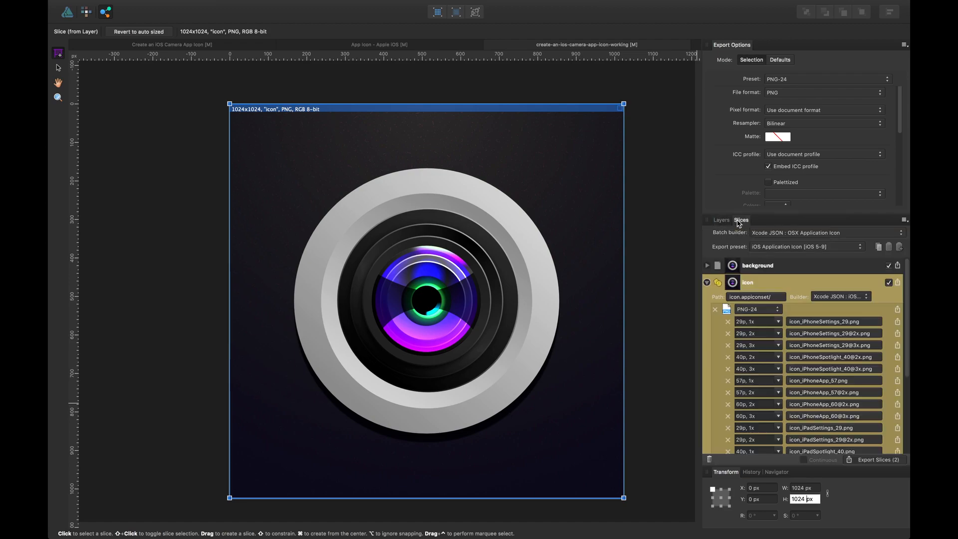
- Collapse the icon slice and review the available batch builder and export preset options
click(707, 282)
click(782, 233)
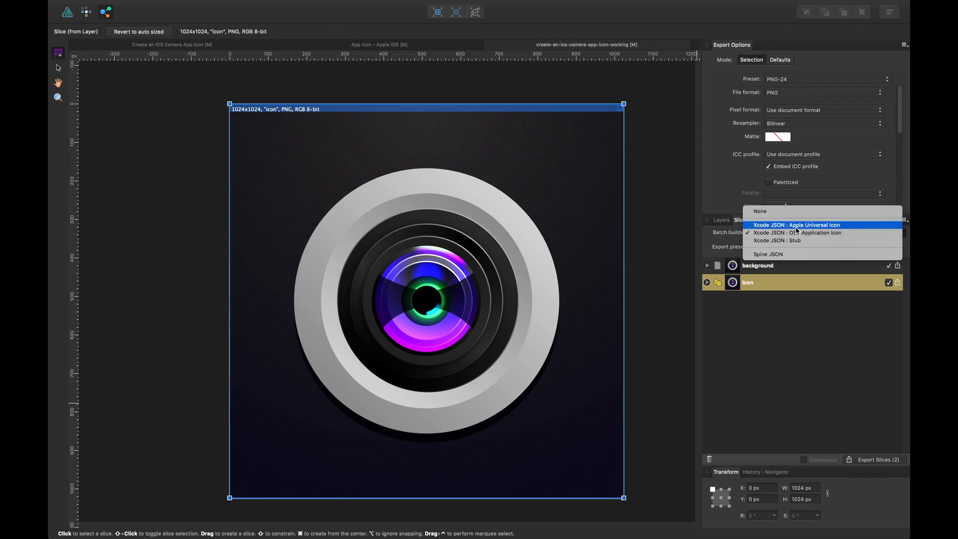
click(729, 246)
click(777, 247)
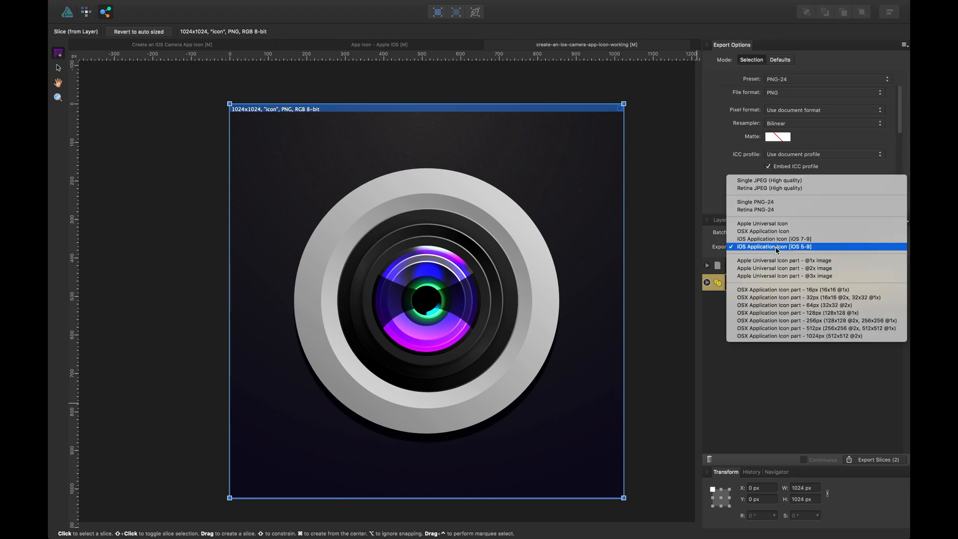
click(782, 250)
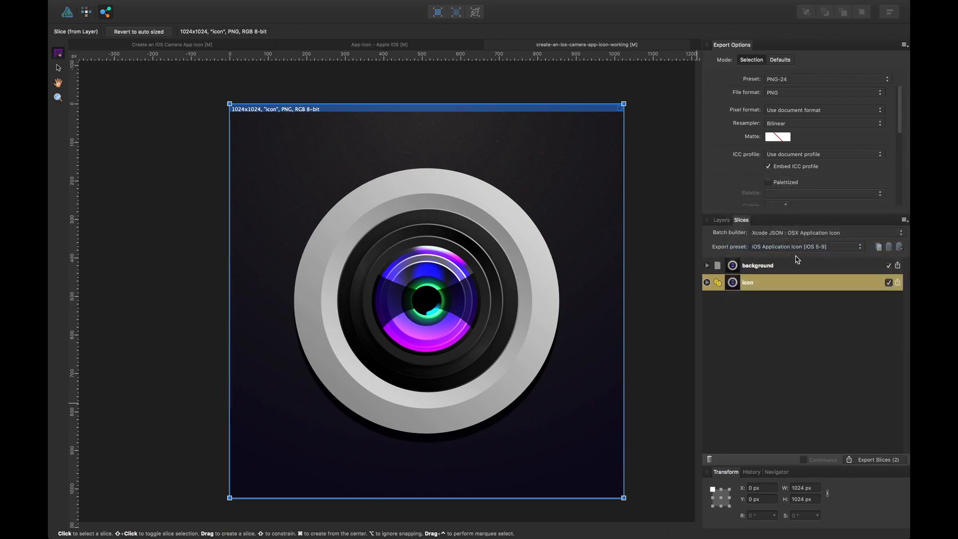
- Apply the iOS Application Icon [iOS 7-9] export preset to the icon slice and expand its export files
click(799, 251)
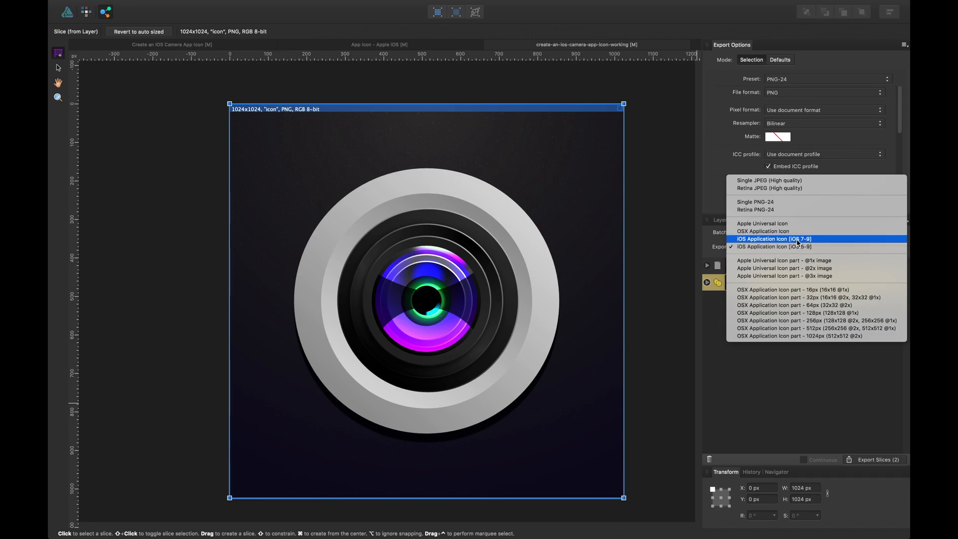
click(798, 242)
click(813, 299)
click(707, 282)
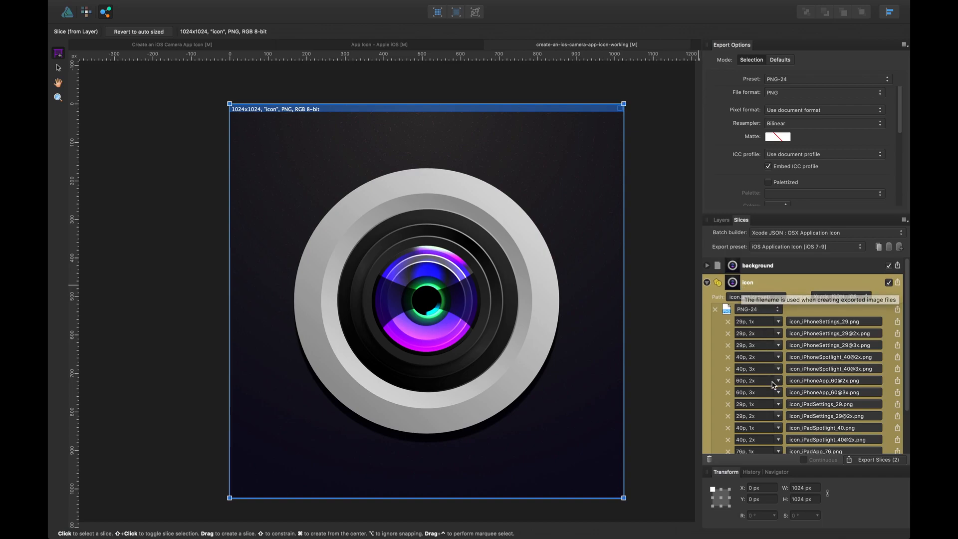
- Look through the icon slice's export sizes and add another 1x entry at the end of its PNG-24 list
scroll(796, 412, down, 3)
scroll(797, 413, up, 3)
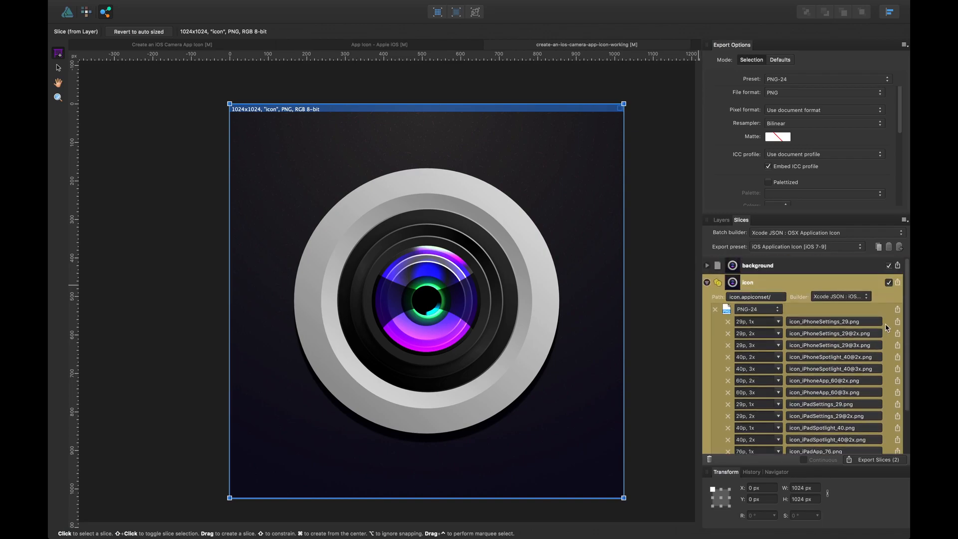
scroll(891, 318, down, 3)
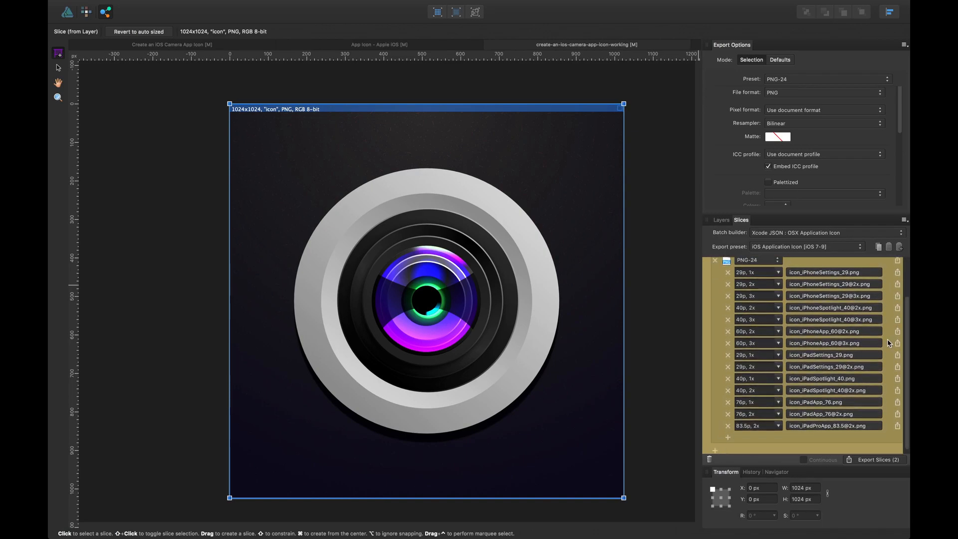
click(727, 435)
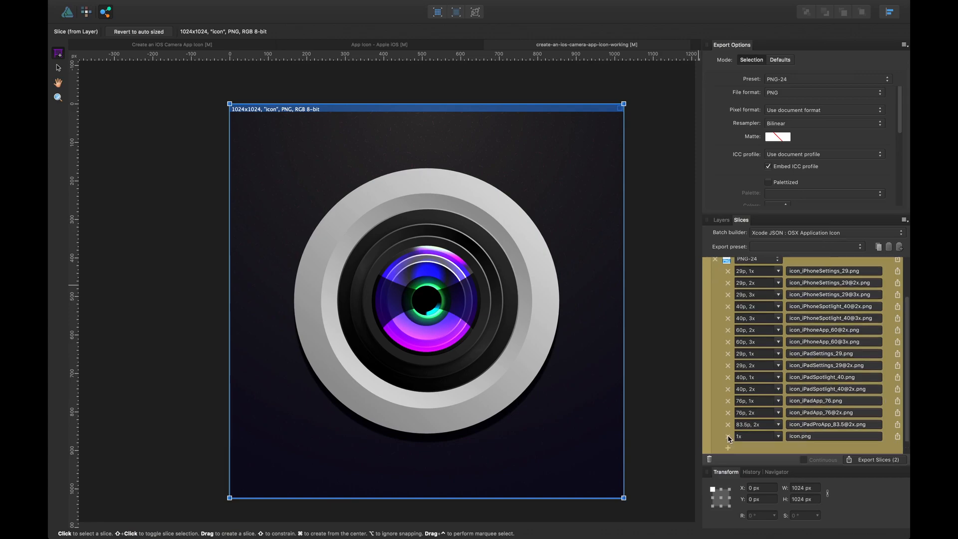
- Review the size options and file path settings of the 1x icon.png entry in the icon slice
click(776, 437)
click(771, 451)
scroll(801, 439, down, 1)
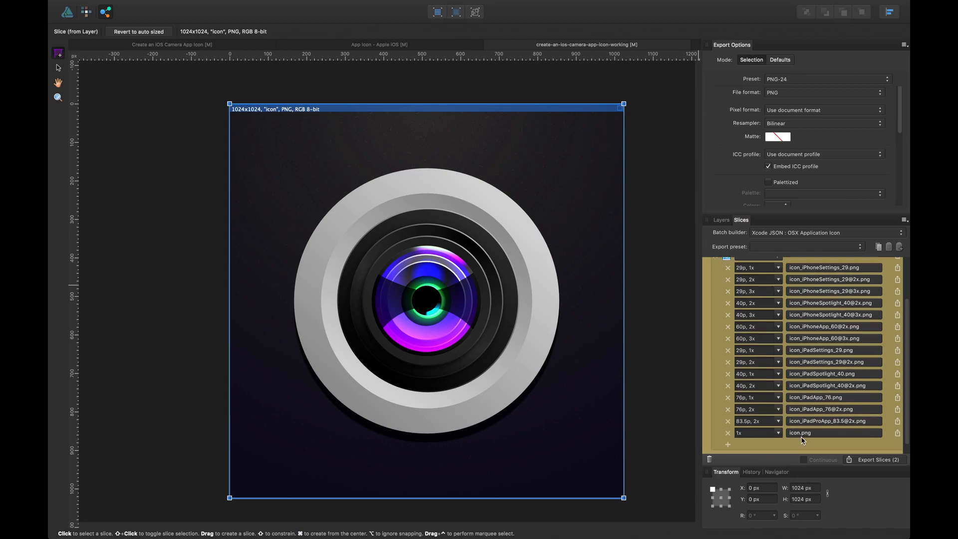
click(821, 435)
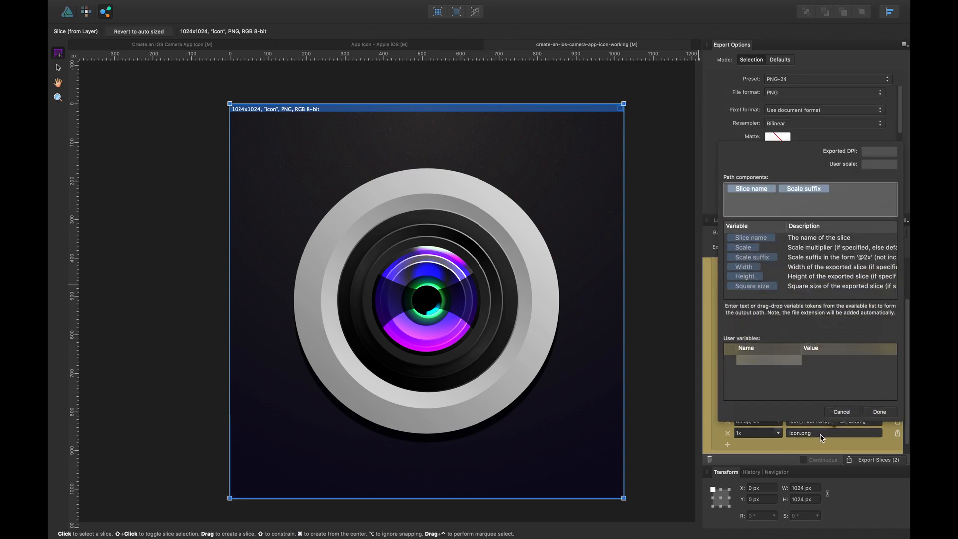
click(760, 433)
click(760, 433)
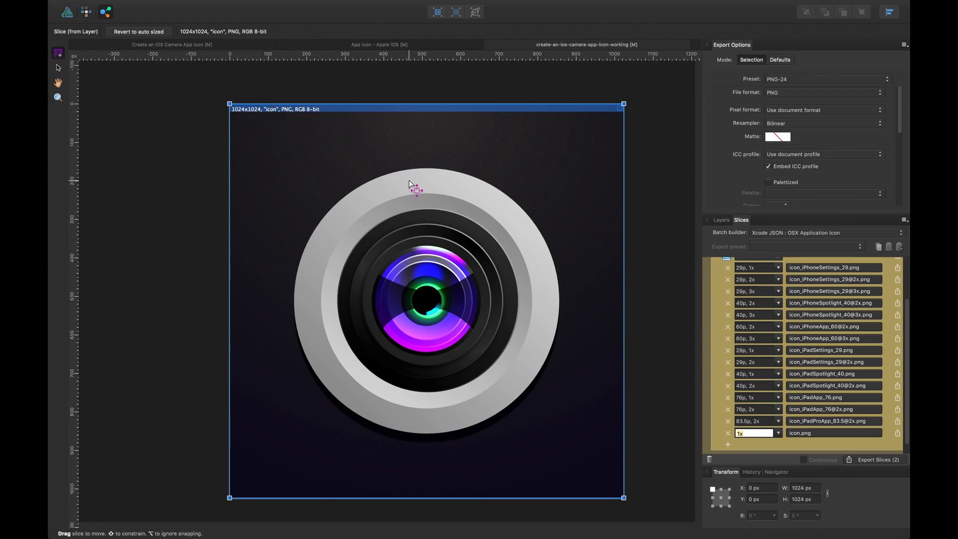
- Insert the Width variable between Slice name and Scale suffix in the 1x entry's path components and confirm
click(866, 432)
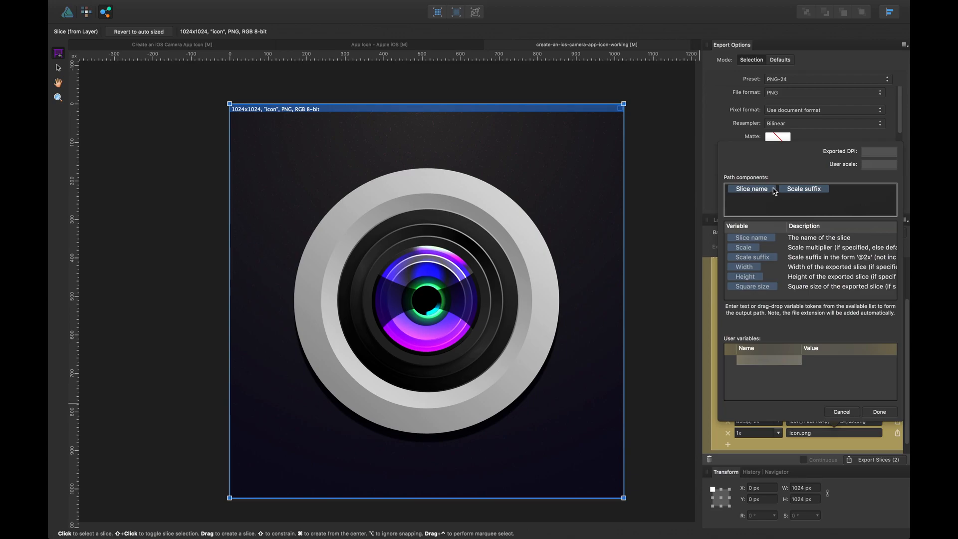
click(761, 361)
click(759, 363)
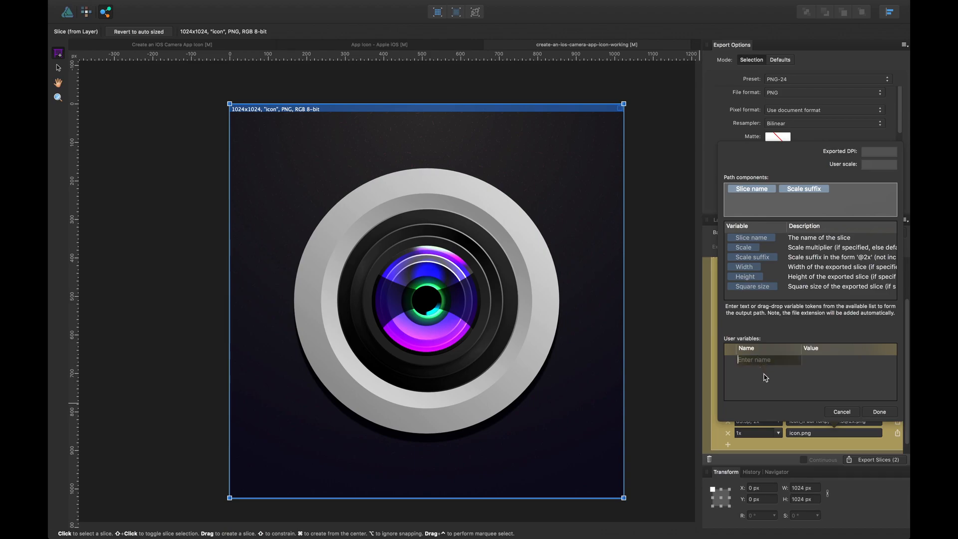
drag(744, 267, 786, 190)
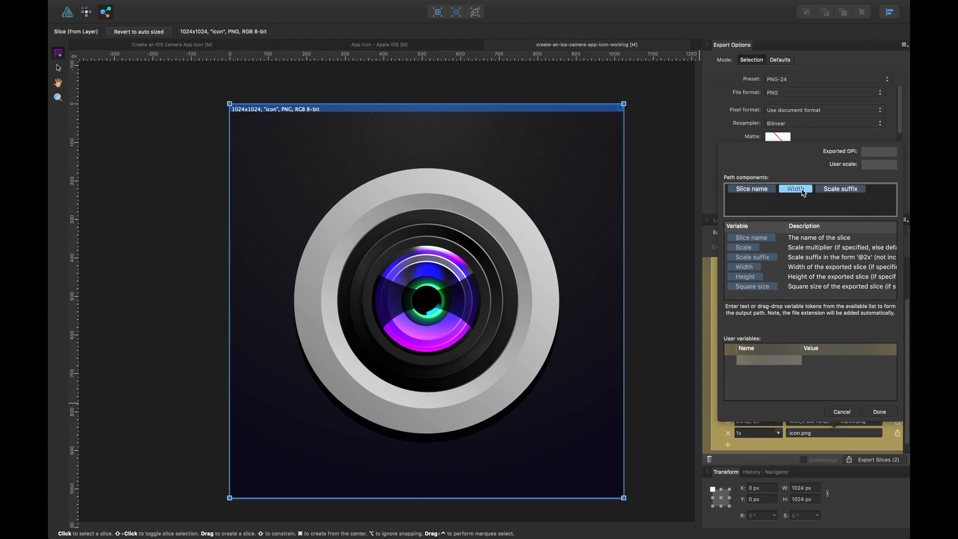
click(886, 411)
- Recheck the path components of the 1x icon.png entry, inspecting its Slice name and Scale suffix variables
click(807, 435)
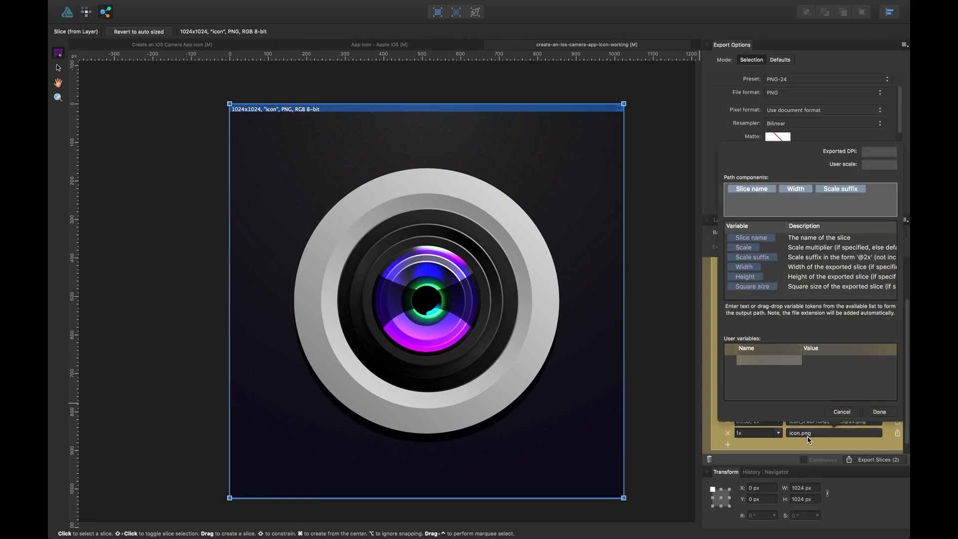
click(834, 432)
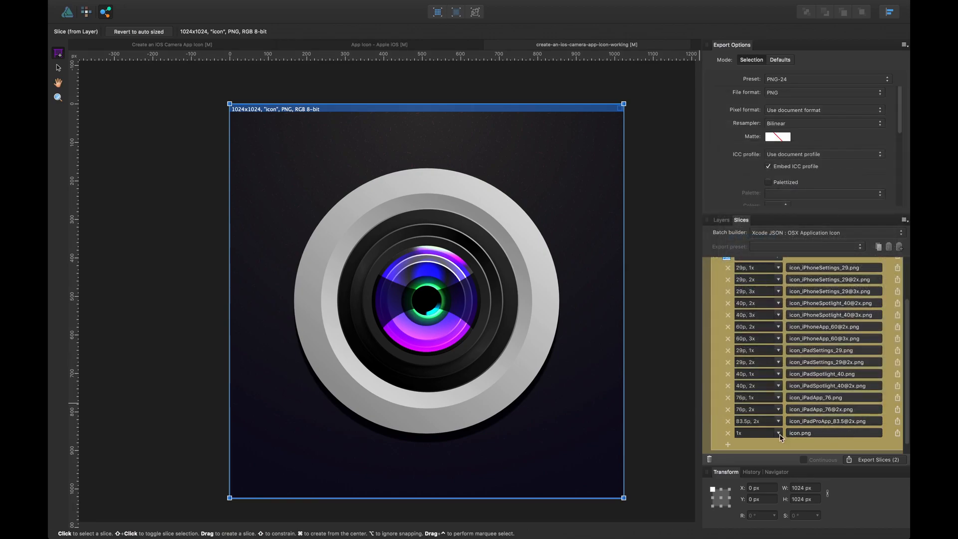
click(817, 437)
click(759, 189)
drag(746, 190, 780, 196)
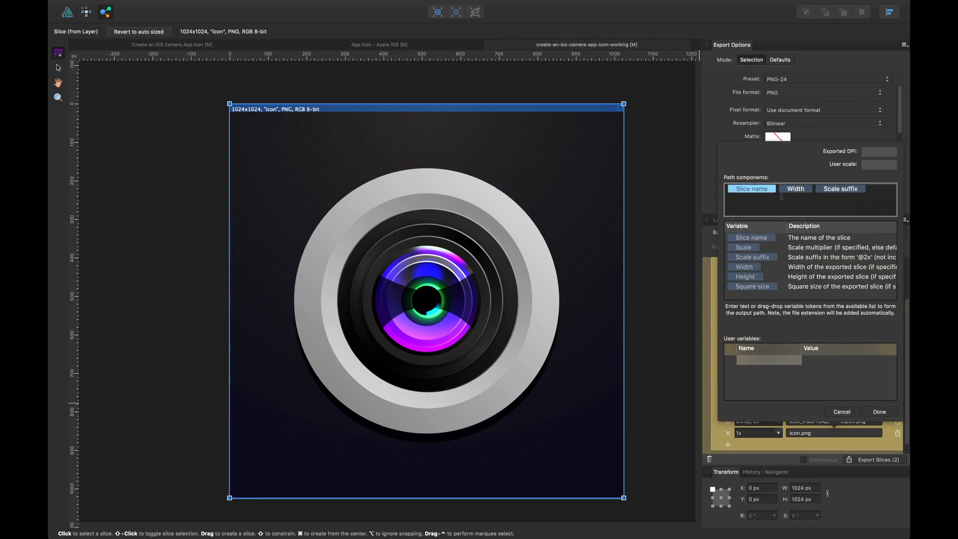
click(823, 190)
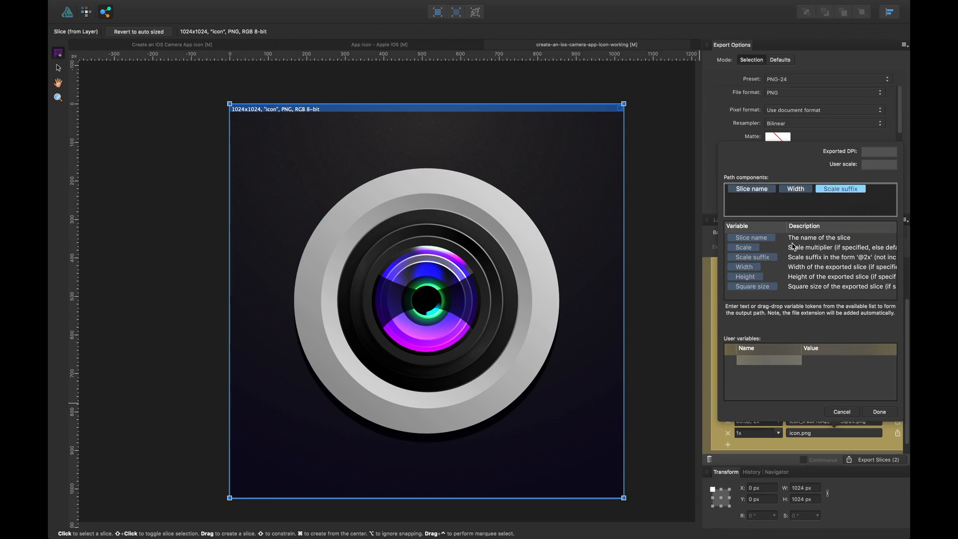
click(870, 413)
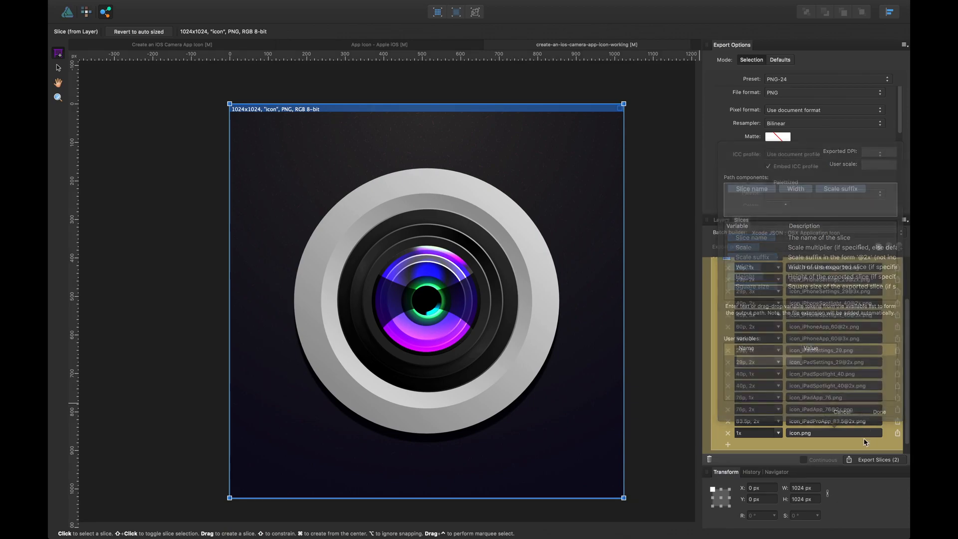
- Export only the 1x entry as icon.png into the Export folder
click(897, 433)
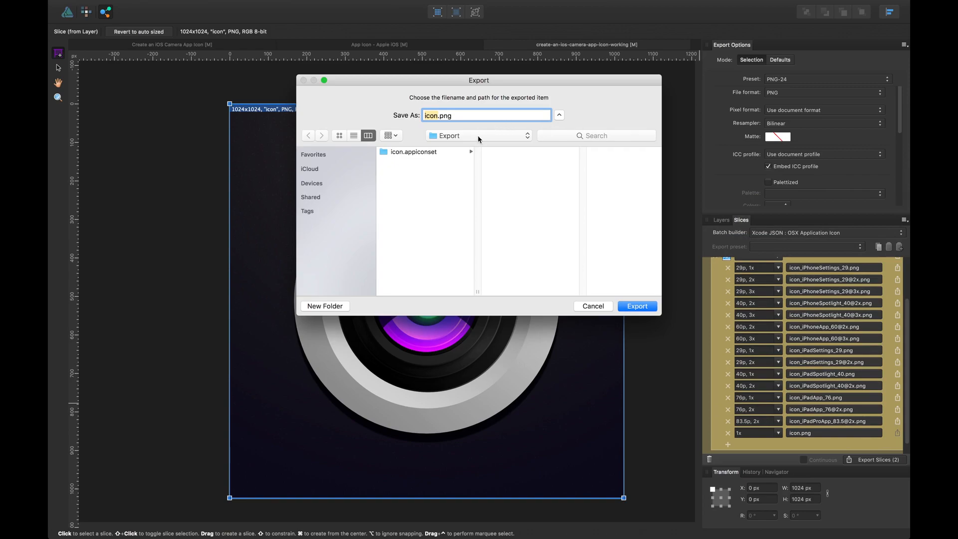
click(439, 184)
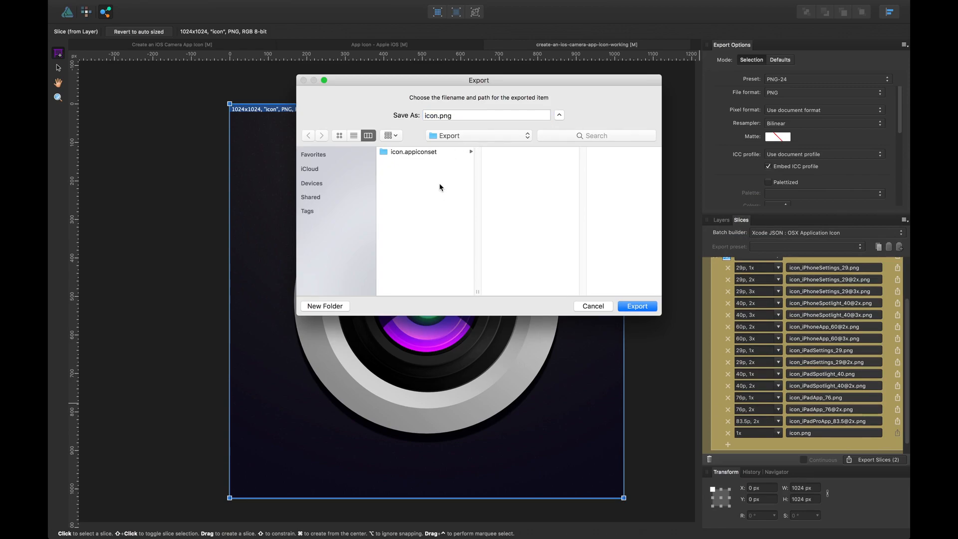
click(635, 306)
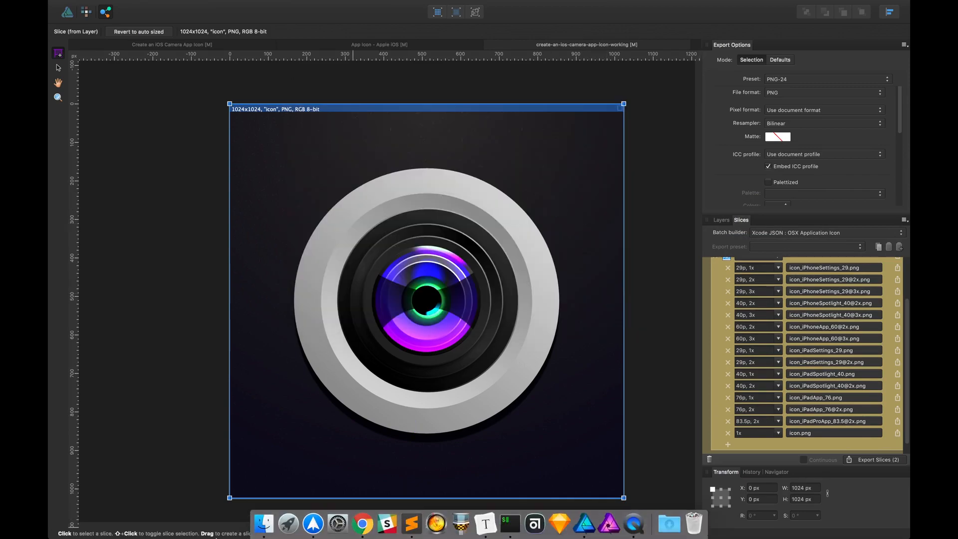
- Switch to Finder, go back to the Export folder and preview the exported icon.png
click(263, 525)
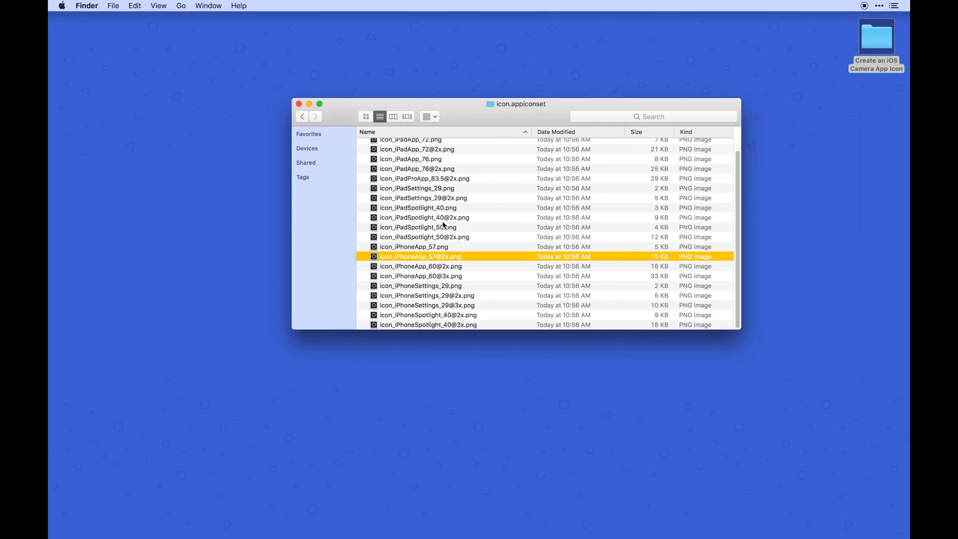
scroll(443, 226, up, 2)
click(302, 116)
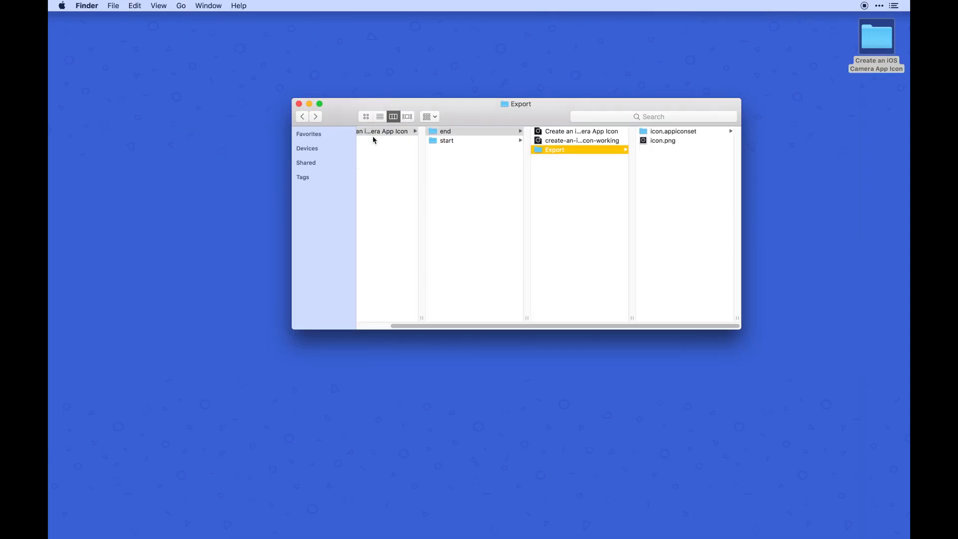
click(644, 143)
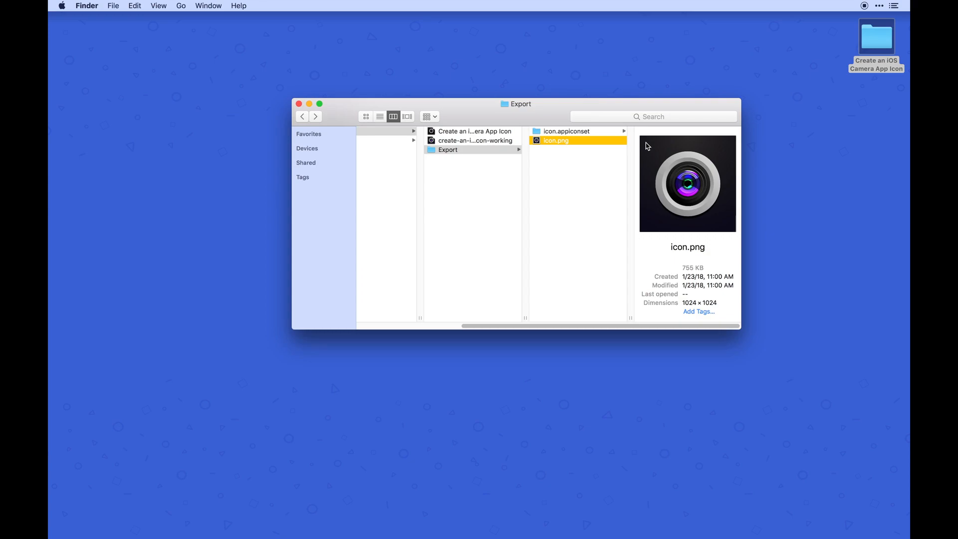
key(space)
key(space)
- Switch back to Affinity Designer and reduce the 1x entry's path components to a single Width variable
mouse_move(642, 532)
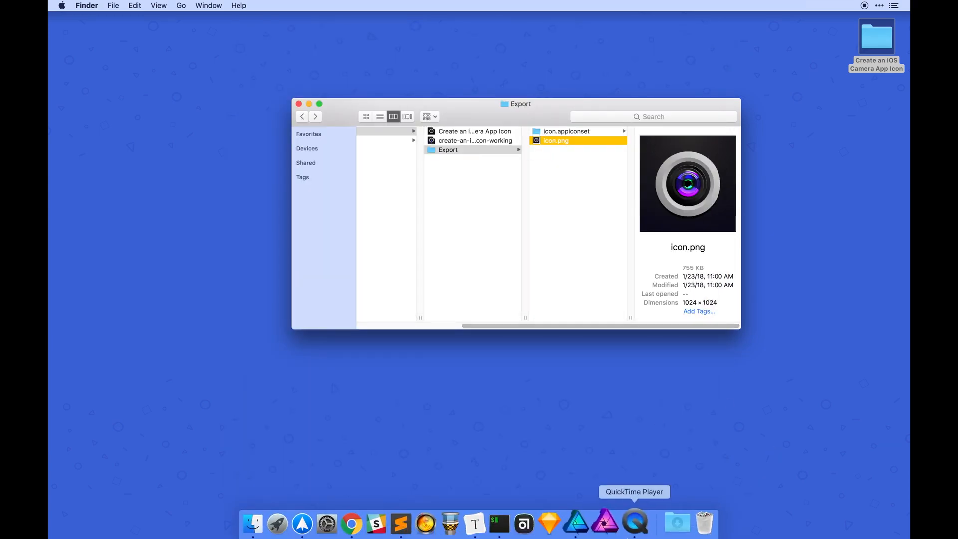
click(586, 525)
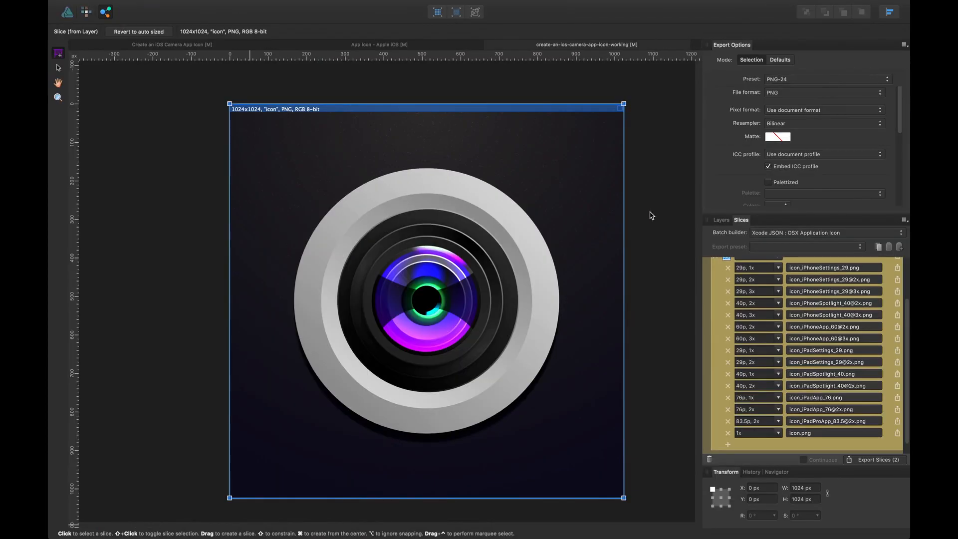
click(816, 433)
click(773, 194)
click(768, 190)
drag(744, 266, 760, 197)
click(763, 190)
key(BackSpace)
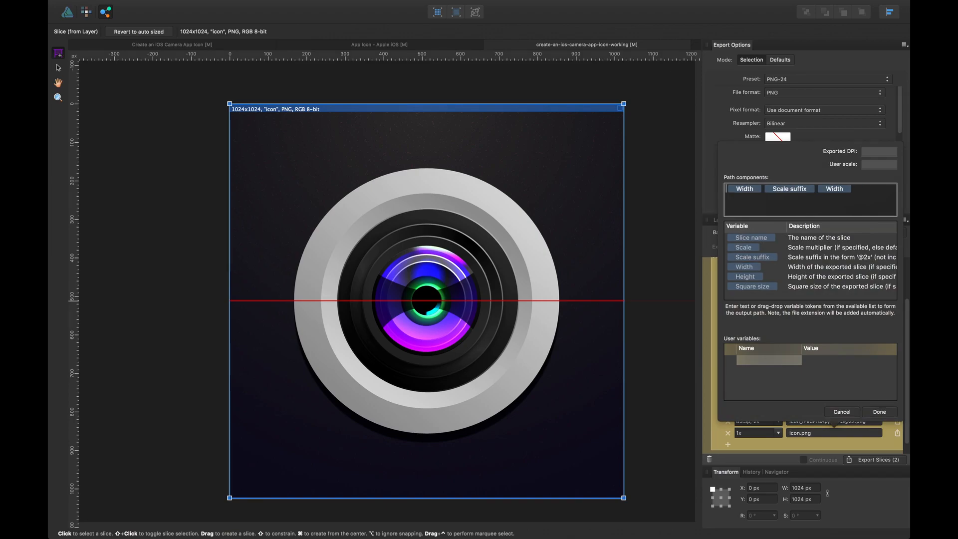
click(775, 190)
key(BackSpace)
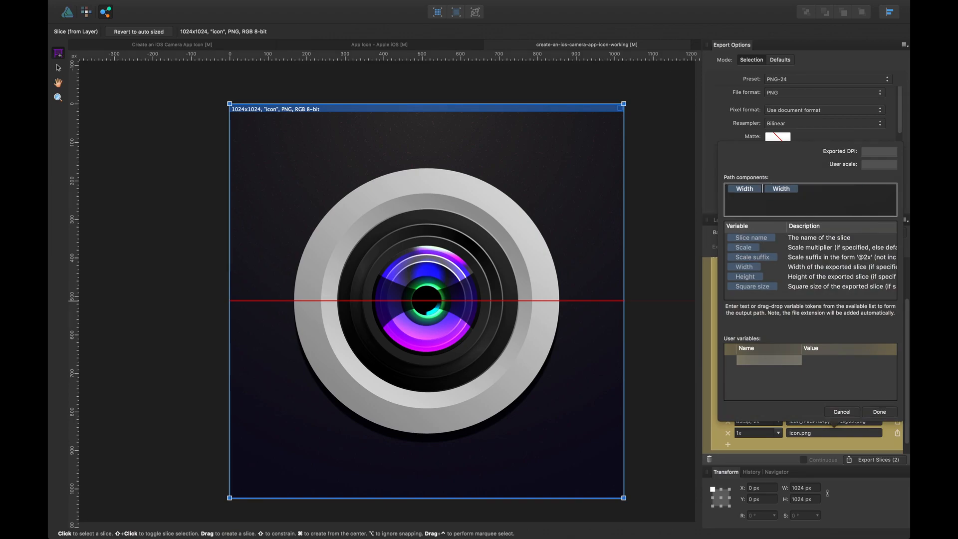
click(780, 190)
key(BackSpace)
click(890, 414)
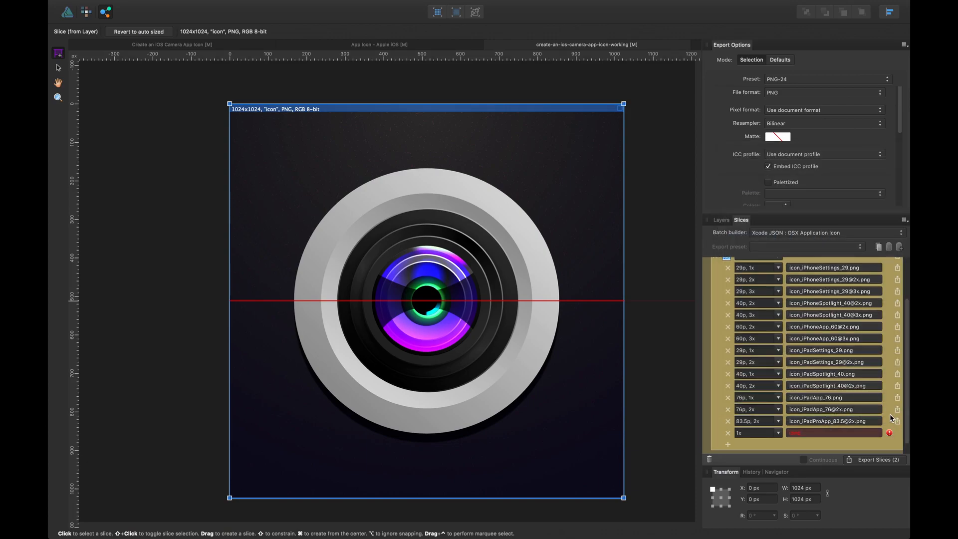
- Replace the Width variable in the 1x entry's path components with Slice name and confirm
click(840, 433)
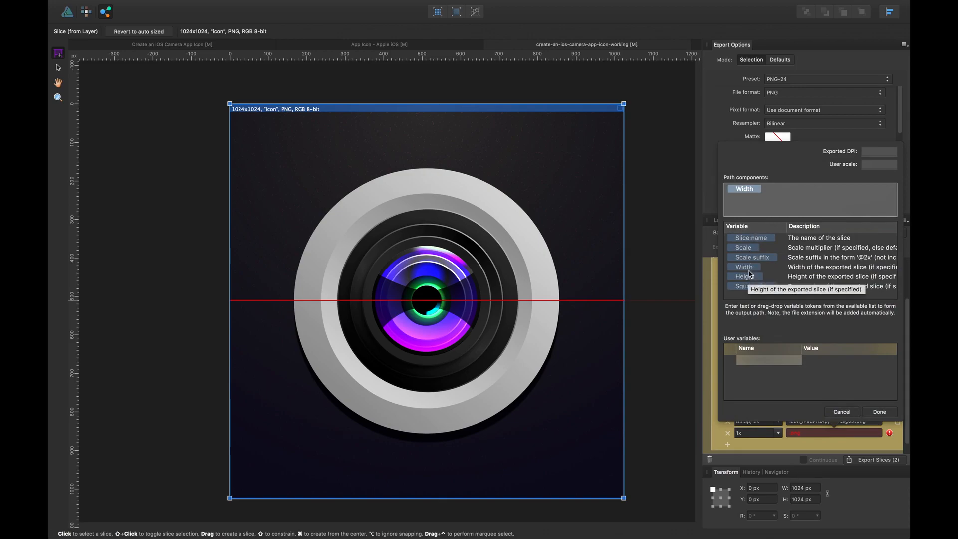
drag(748, 238, 763, 192)
click(751, 193)
key(BackSpace)
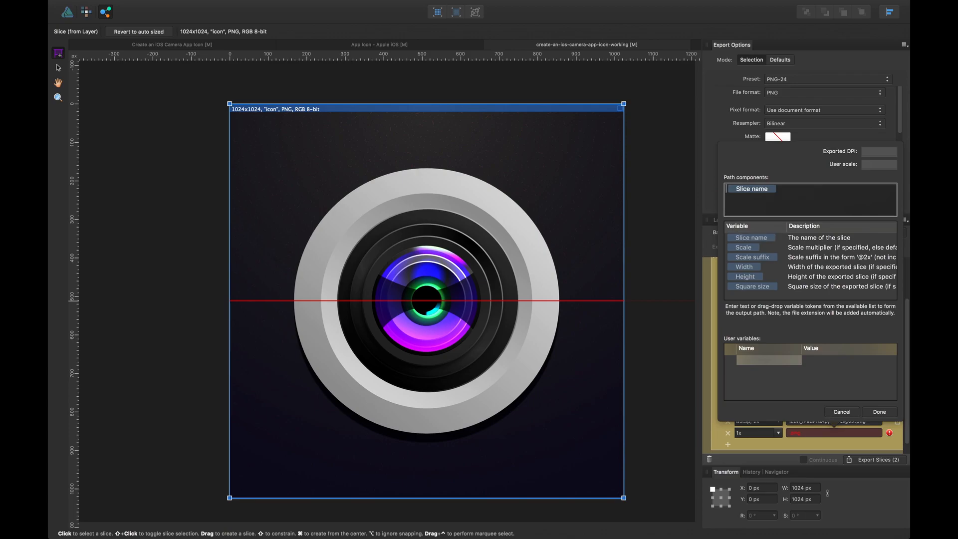
click(879, 412)
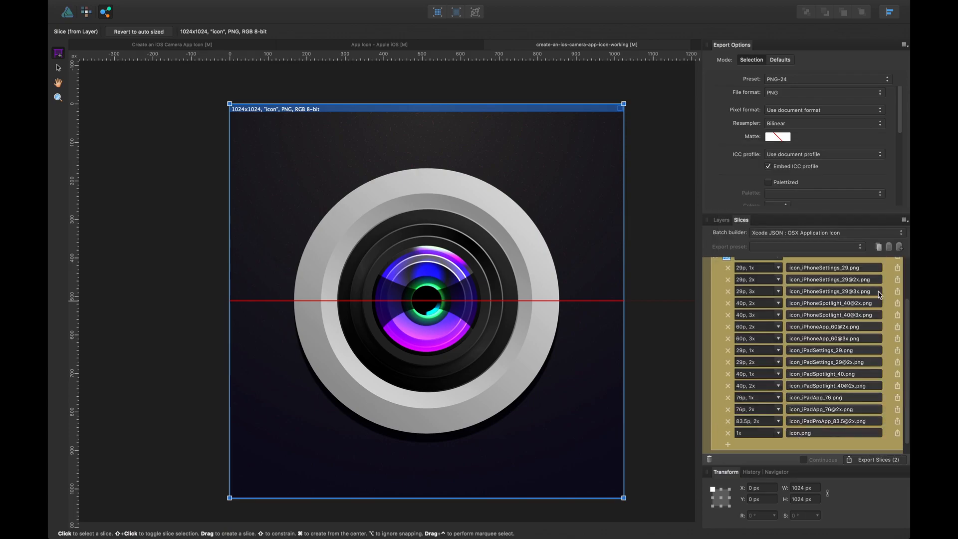
scroll(751, 406, up, 5)
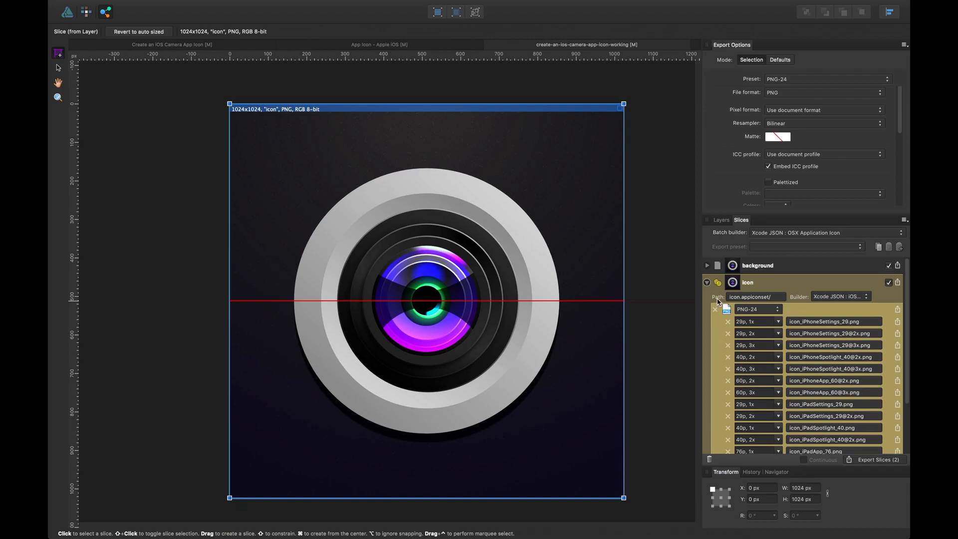
click(707, 283)
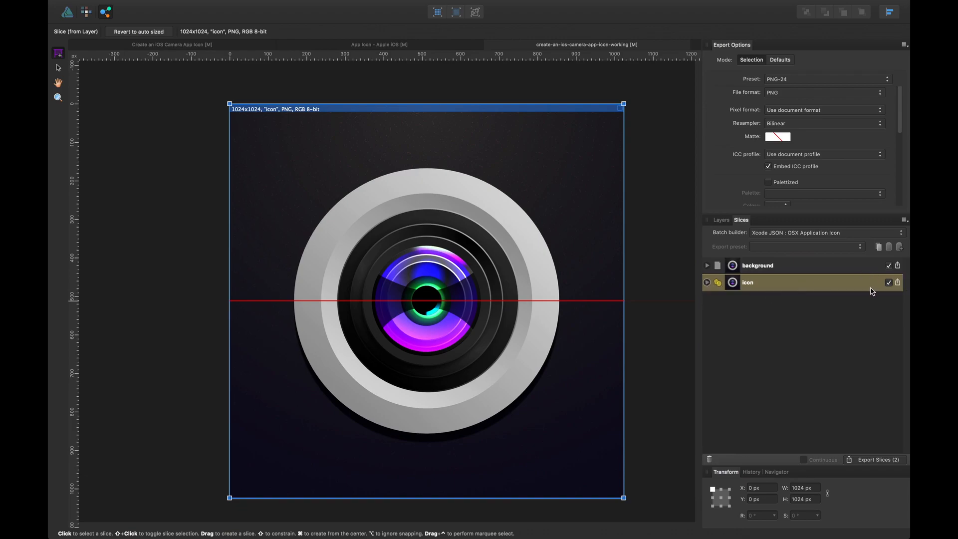
click(707, 283)
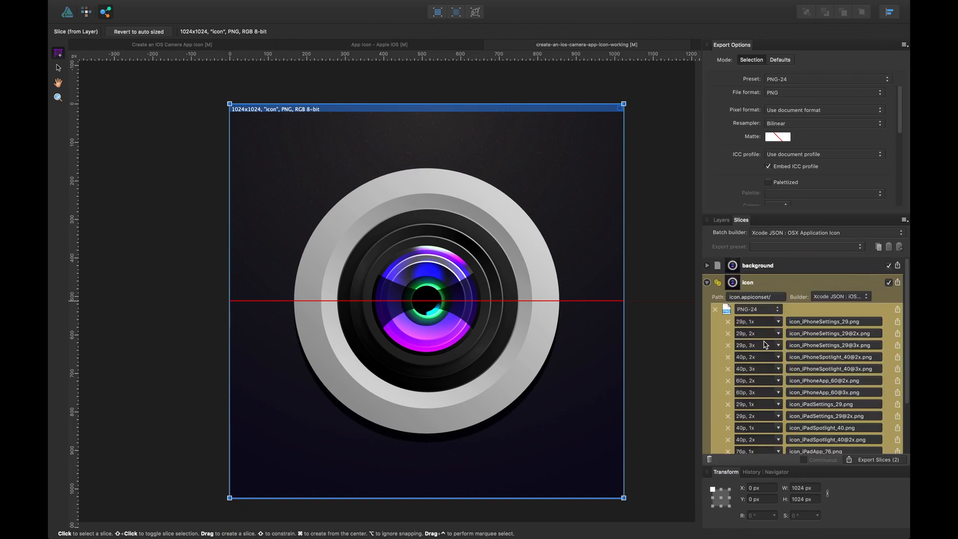
scroll(765, 347, down, 2)
click(846, 345)
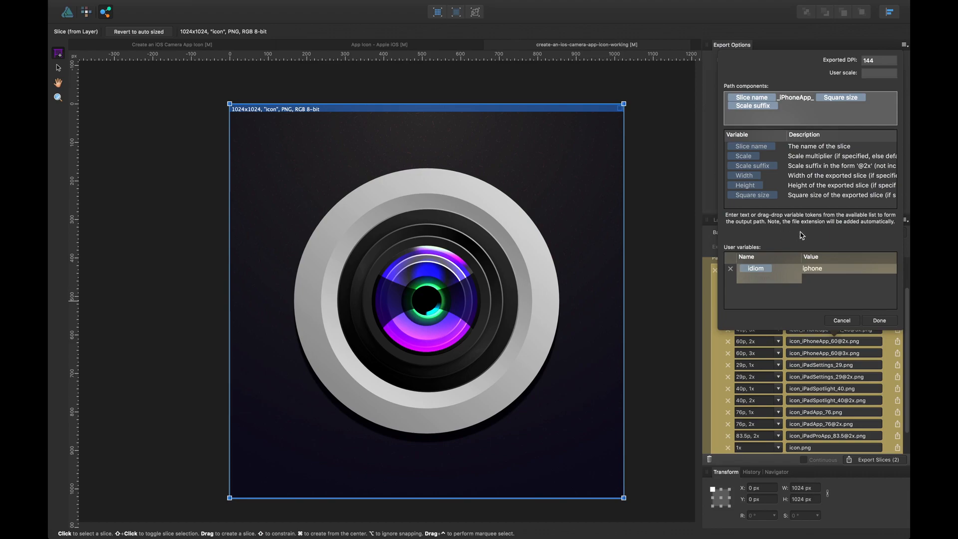
click(841, 321)
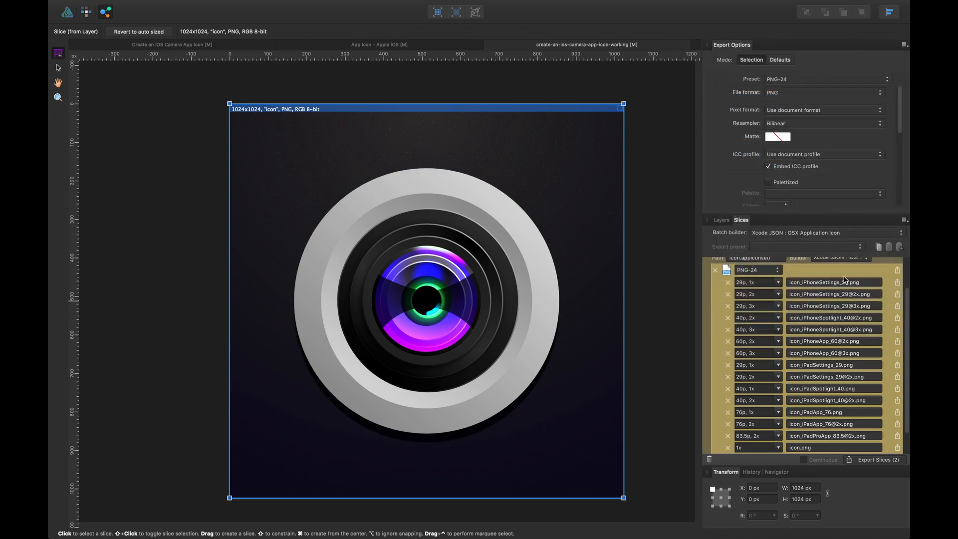
- Return to the Draw Persona, activate the Move tool and deselect the icon group
click(67, 12)
key(a)
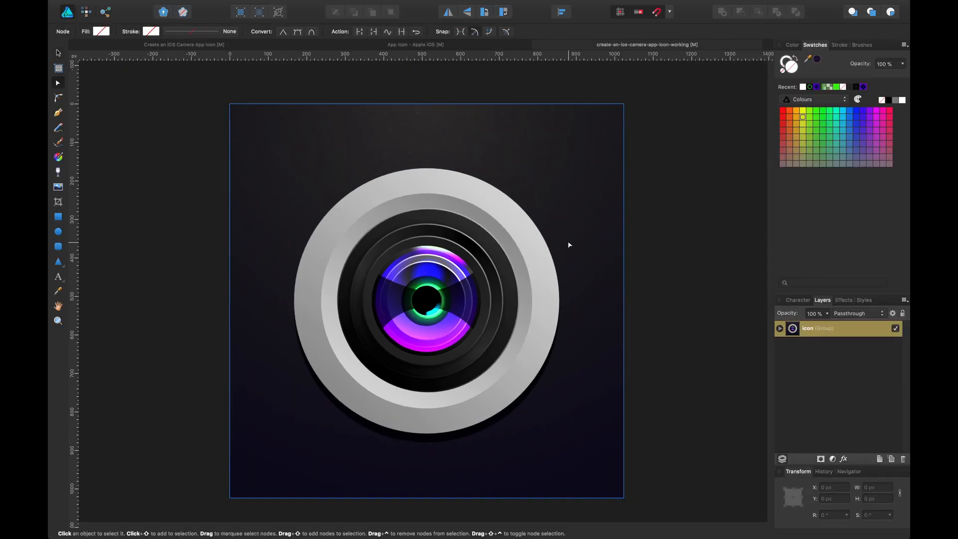
key(v)
click(667, 234)
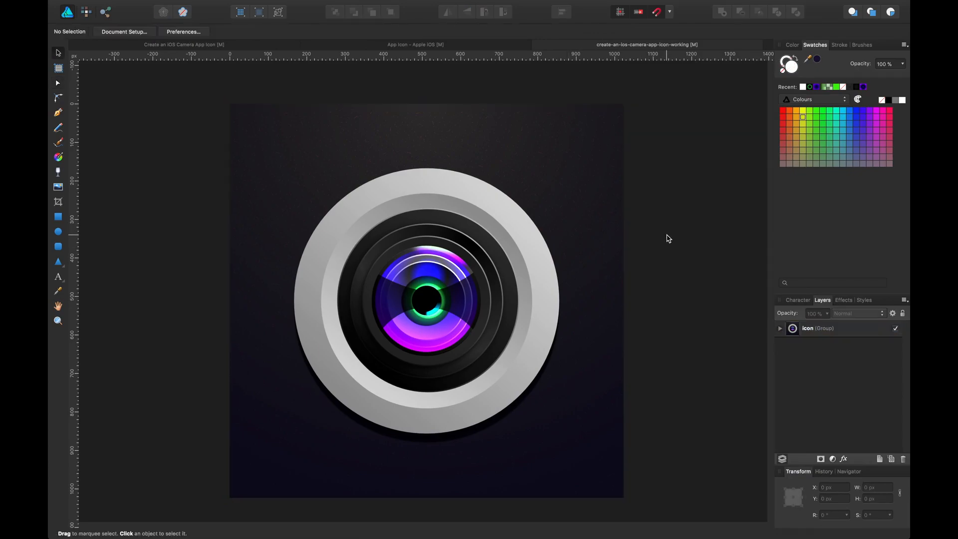
key(super+minus)
key(super+equal)
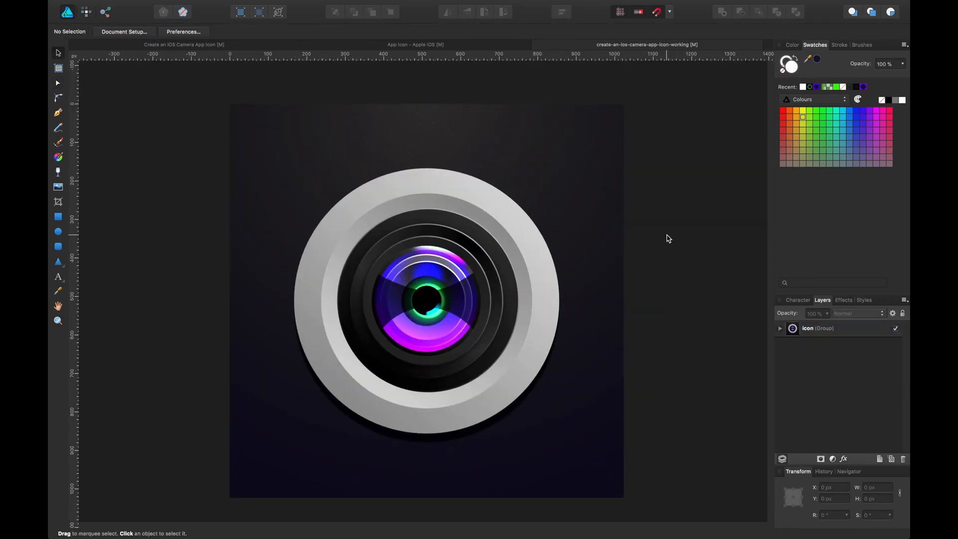